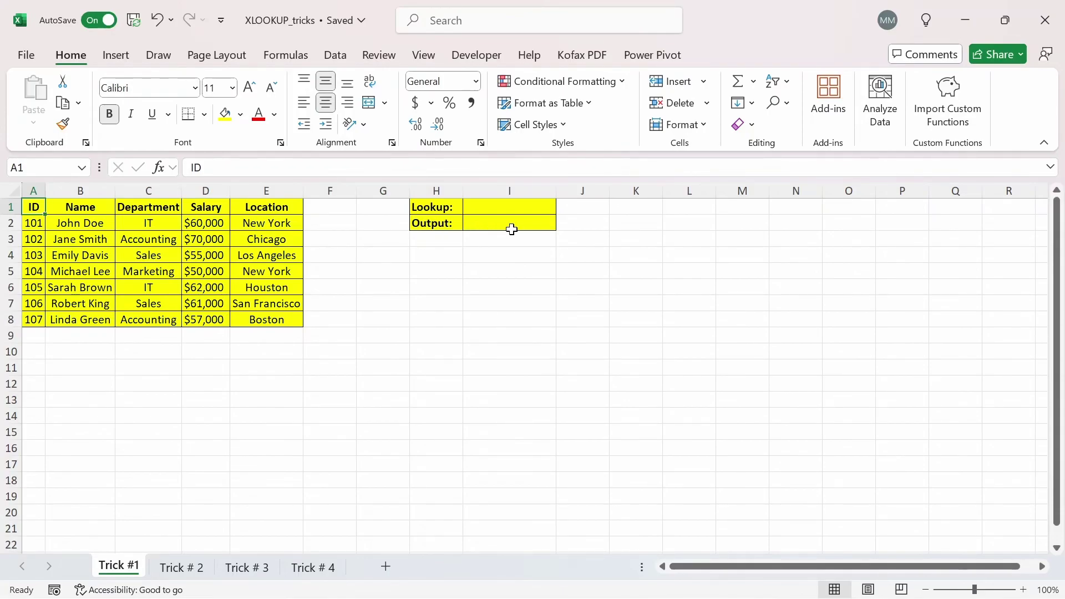
# Choose New York as the lookup value in cell I1
pyautogui.click(500, 206)
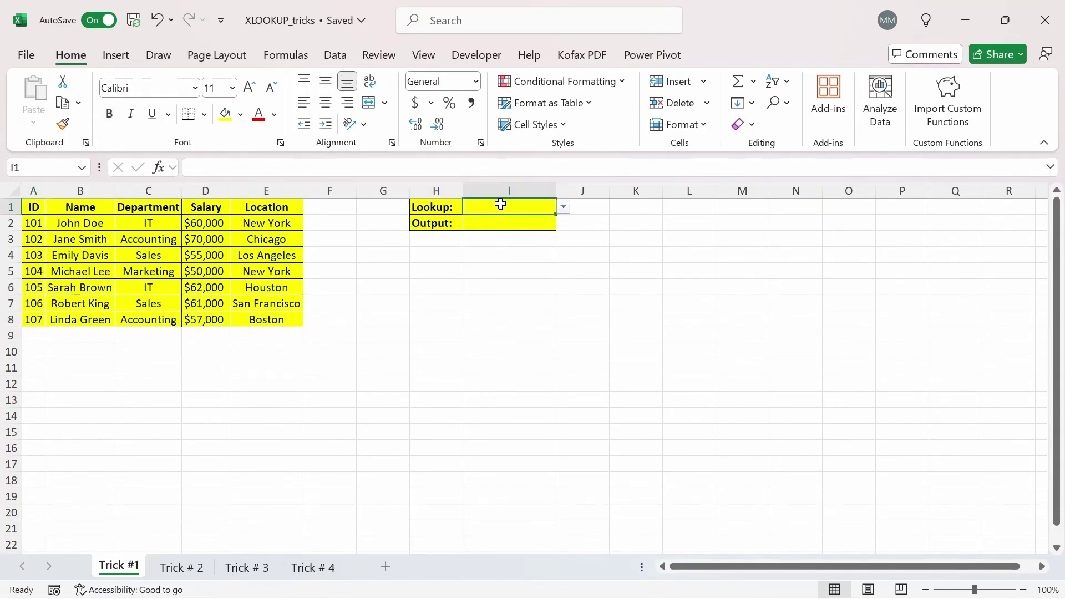
pyautogui.click(563, 207)
pyautogui.click(494, 222)
# Start an XLOOKUP formula in cell I2 with the absolute reference $I$1 as the lookup value
pyautogui.click(500, 224)
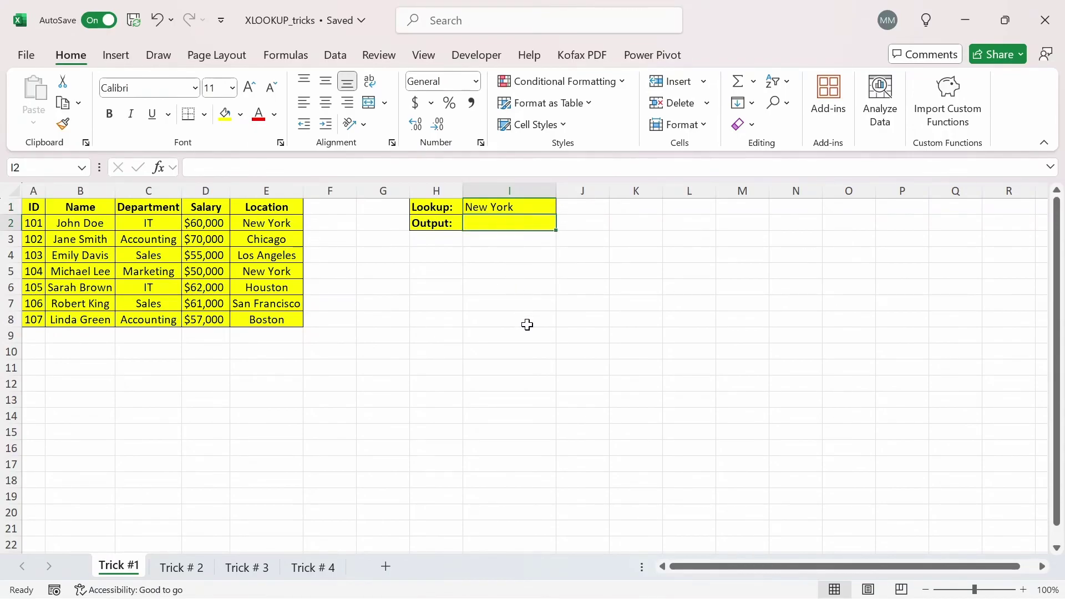
pyautogui.write('=xl')
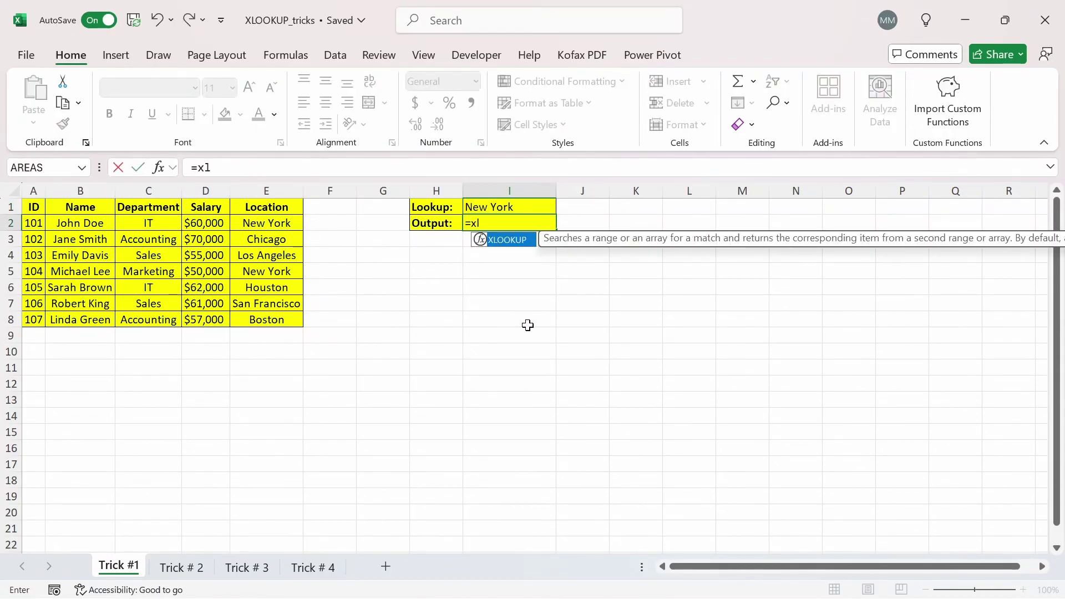
pyautogui.press('Tab')
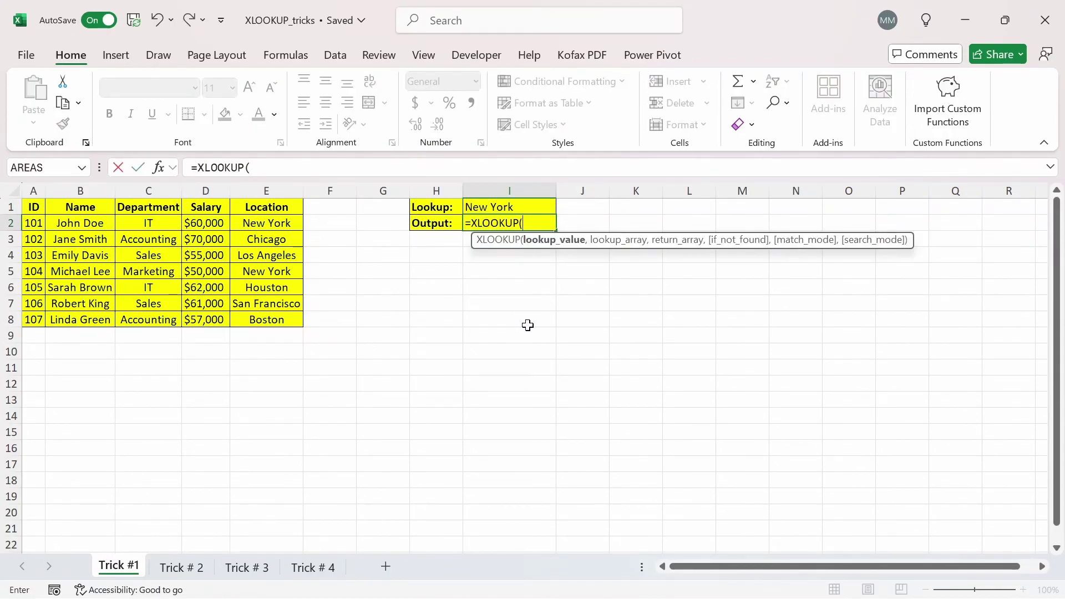
pyautogui.click(498, 207)
pyautogui.press('F4')
pyautogui.write(',')
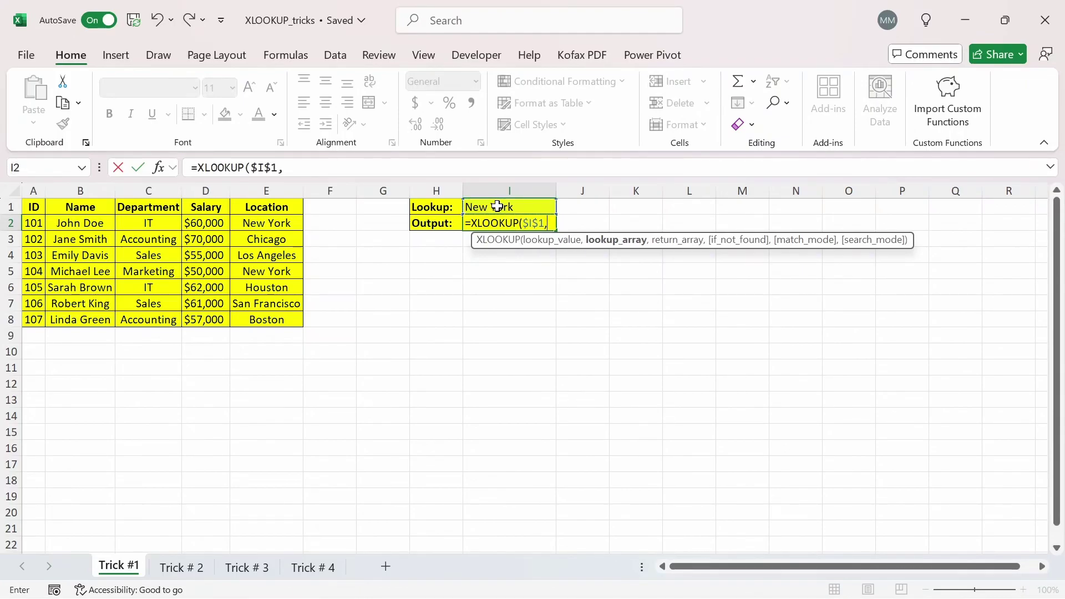
# Add the Location range $E$2:$E$8 as the lookup array and the Name range $B$2:$B$8 as the return array
pyautogui.click(270, 221)
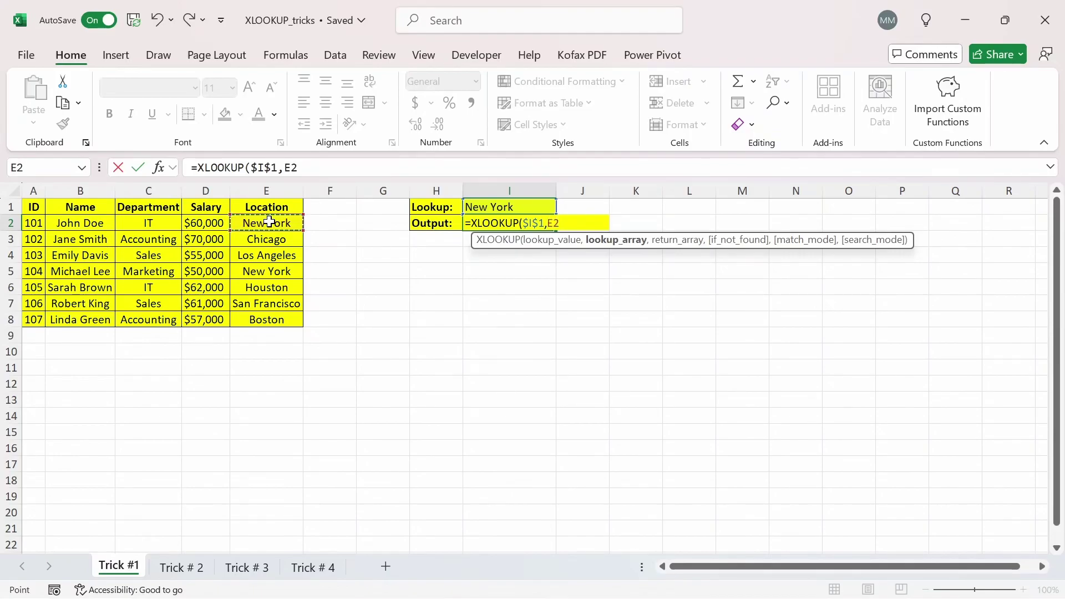
pyautogui.hotkey('ctrl', 'shift', 'Down')
pyautogui.press('F4')
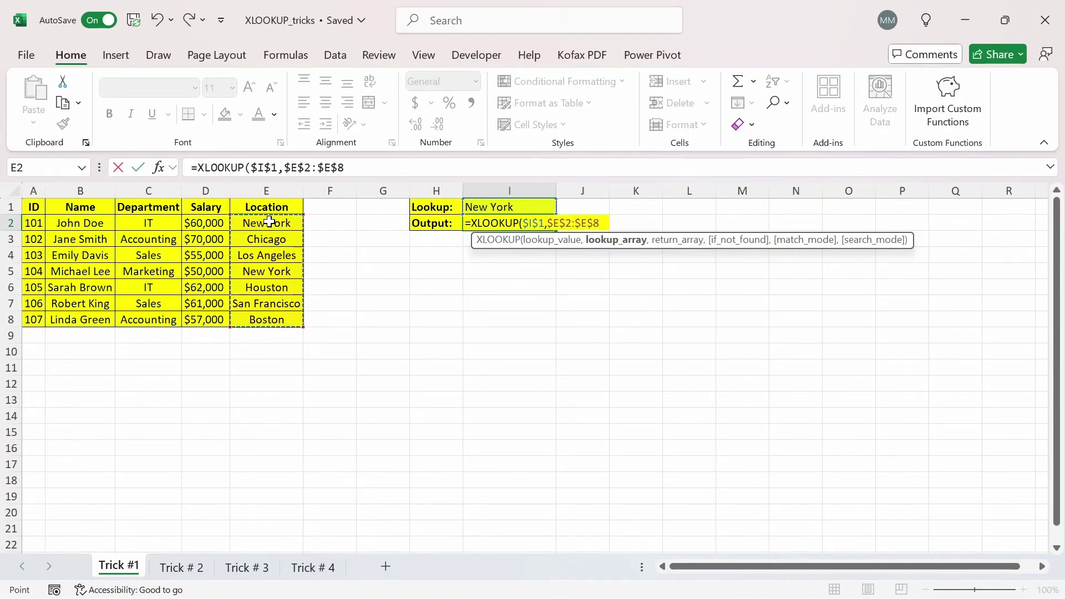
pyautogui.write(',')
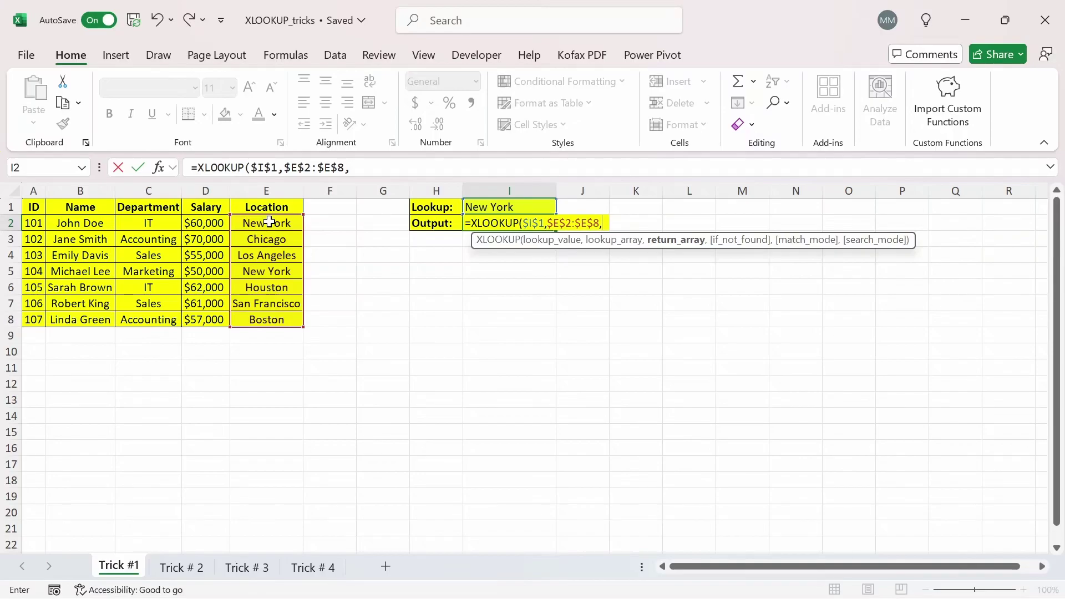
pyautogui.click(86, 221)
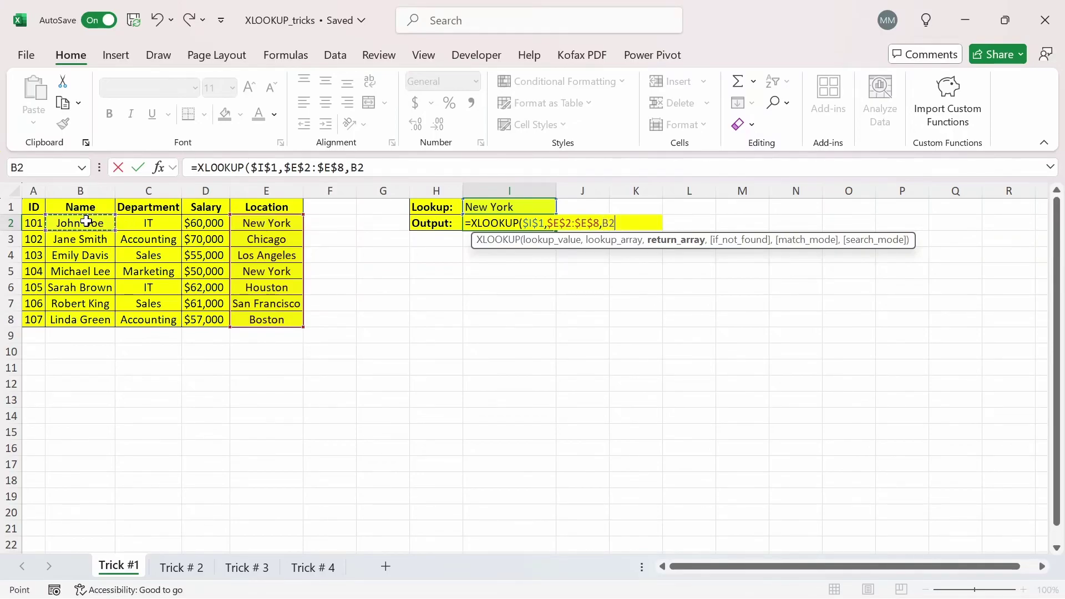
pyautogui.hotkey('ctrl', 'shift', 'Down')
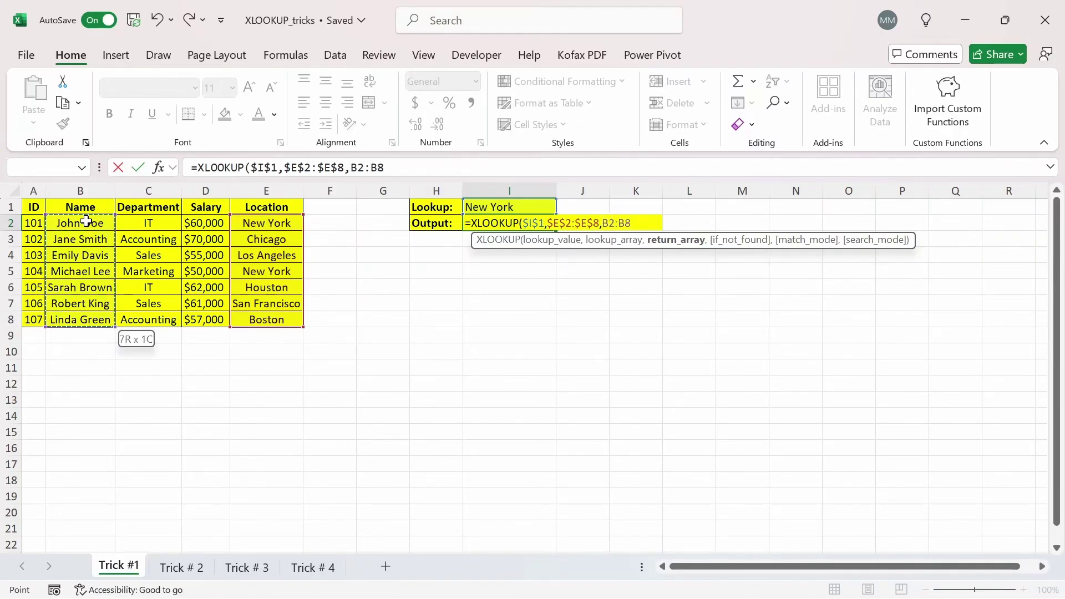
pyautogui.press('F4')
pyautogui.write(',')
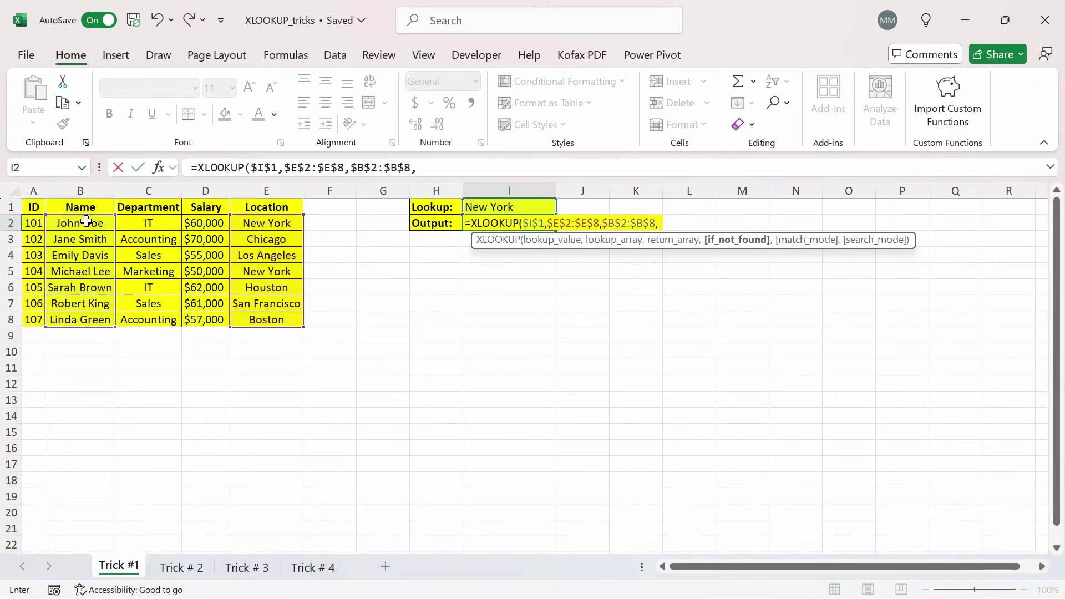
# Complete the XLOOKUP with "NOPE" if not found, exact match 0 and last-to-first search mode -1
pyautogui.write('"NOPE')
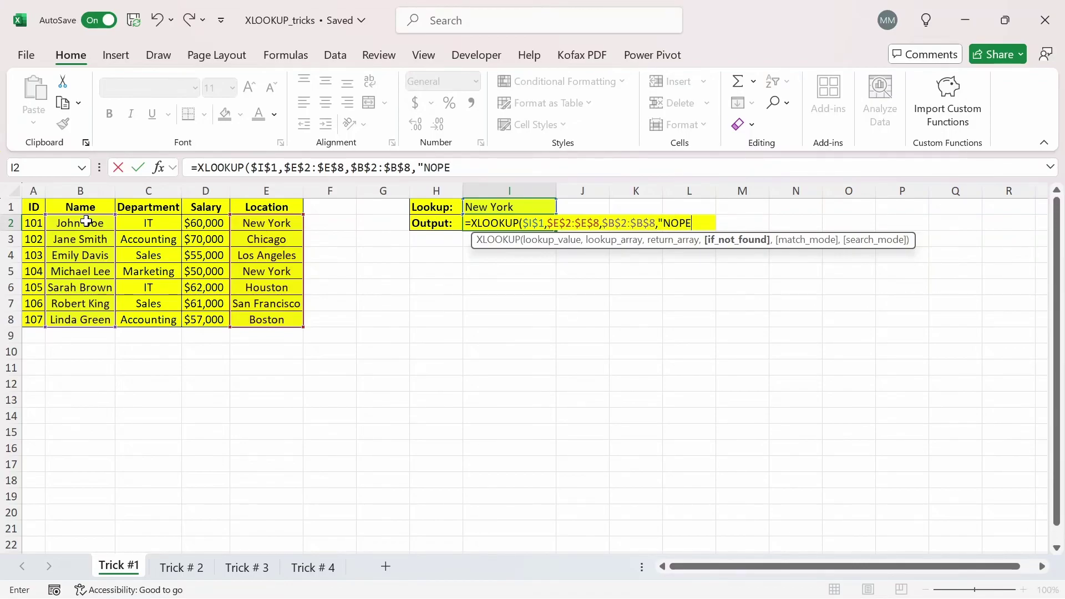
pyautogui.write('",')
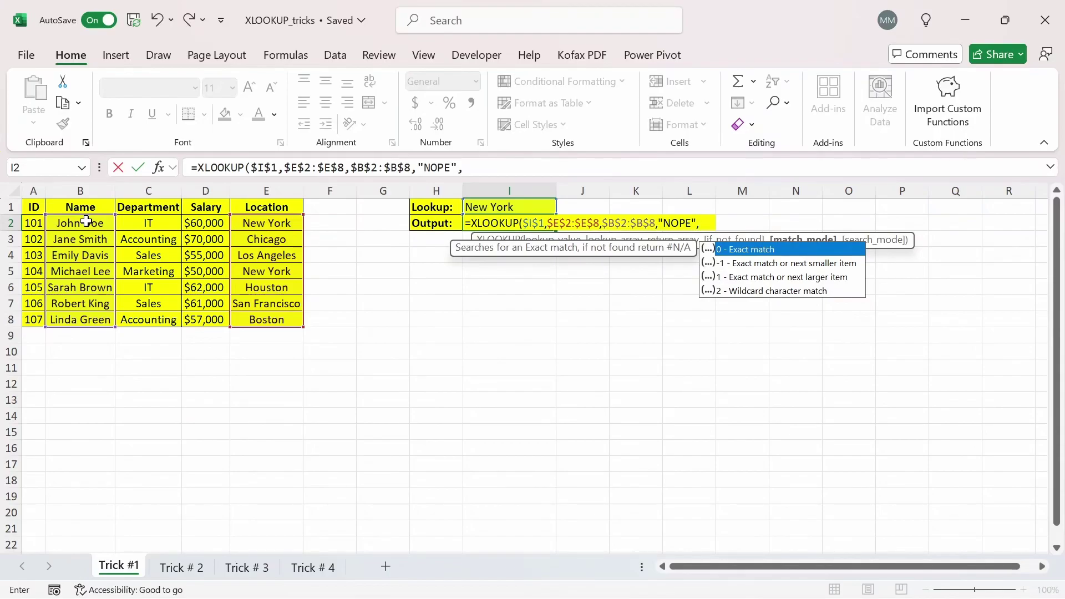
pyautogui.write('0,')
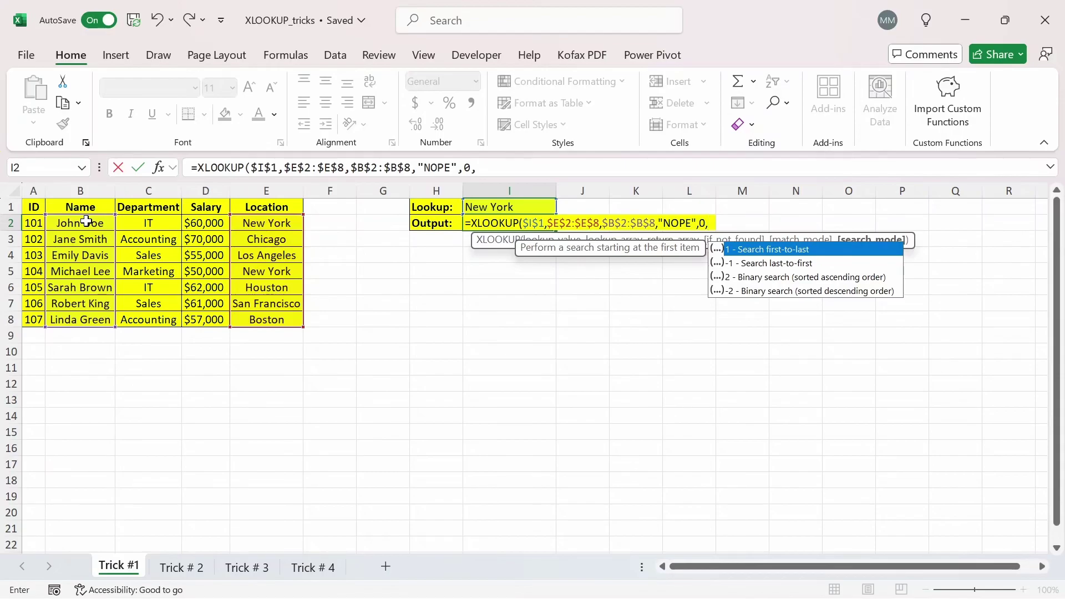
pyautogui.press('Down')
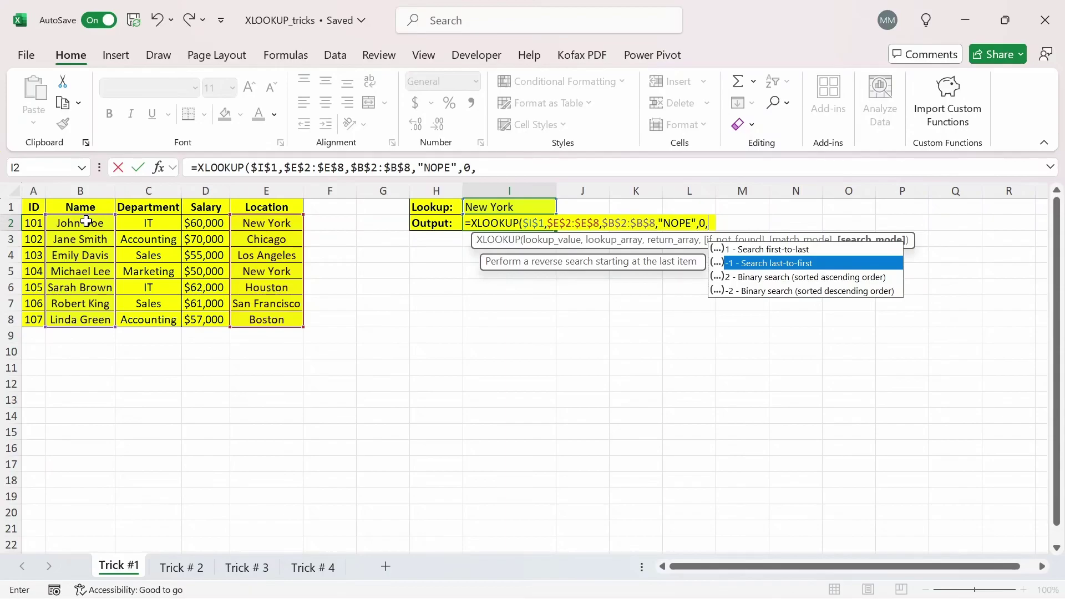
pyautogui.press('Tab')
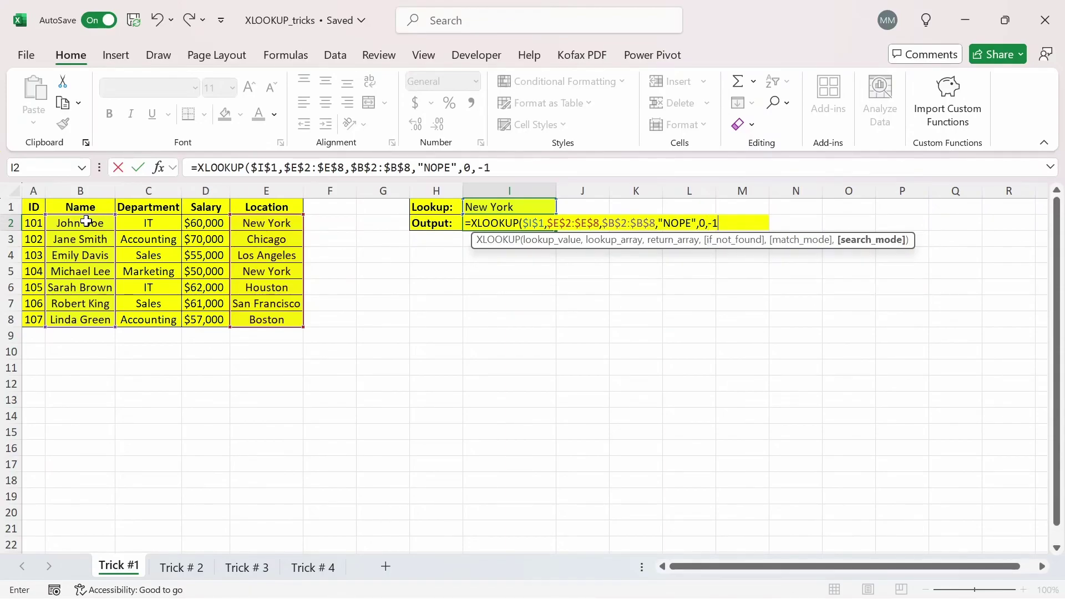
pyautogui.write(')')
pyautogui.press('Return')
pyautogui.press('Up')
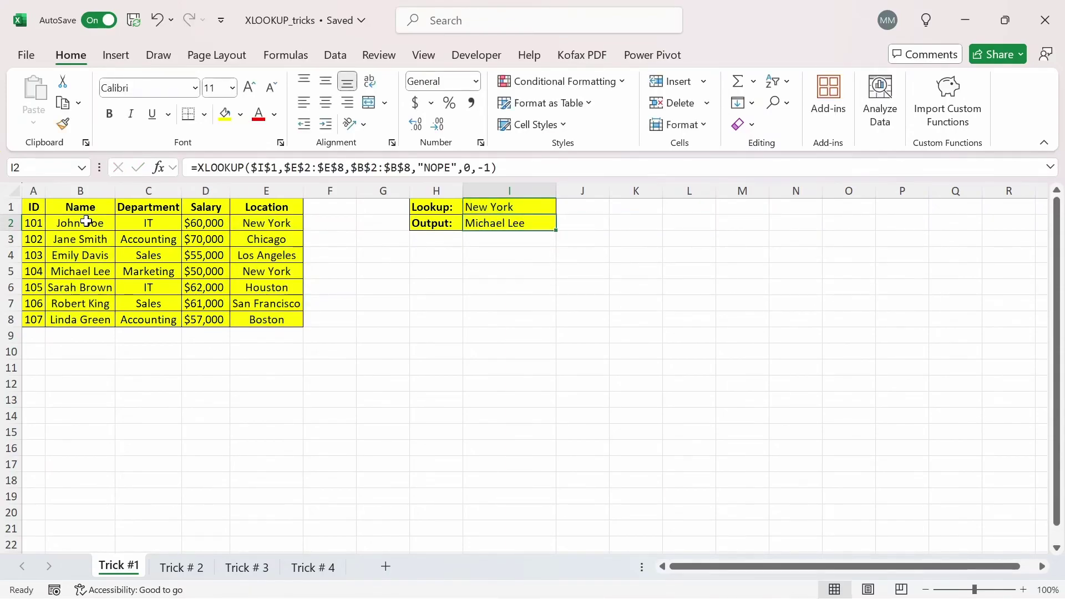
pyautogui.click(67, 270)
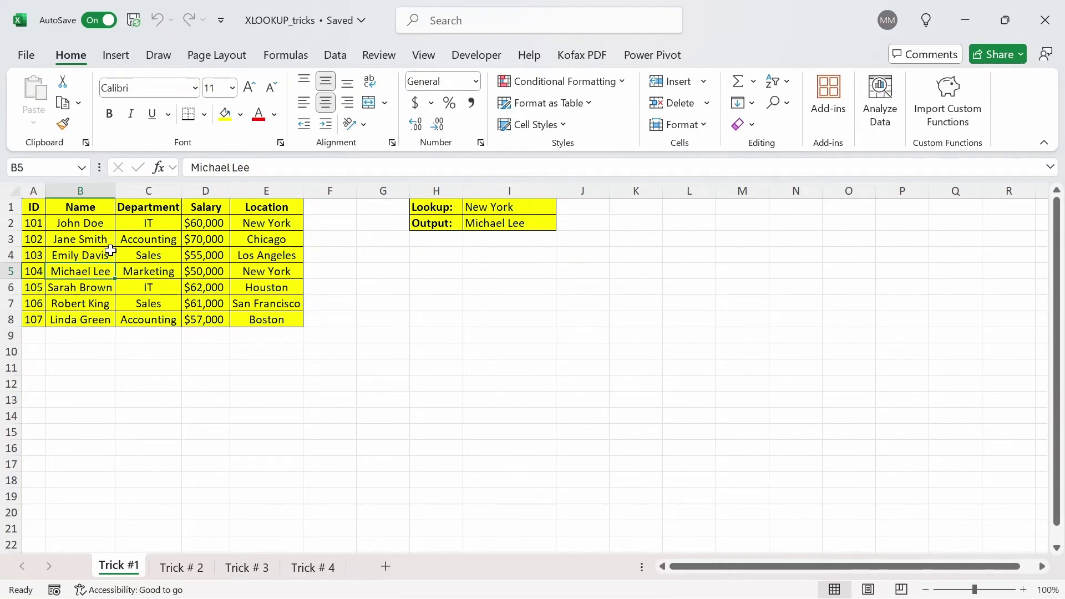
# On the Trick # 2 sheet, enter only the first name of employee 101 as the lookup value in cell H1
pyautogui.click(176, 574)
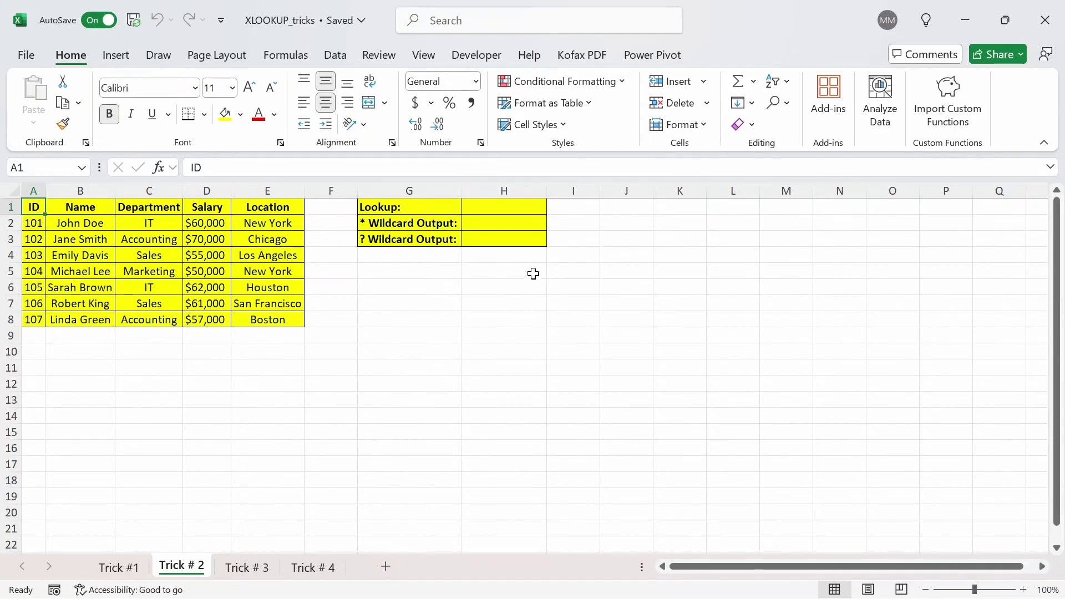
pyautogui.click(512, 207)
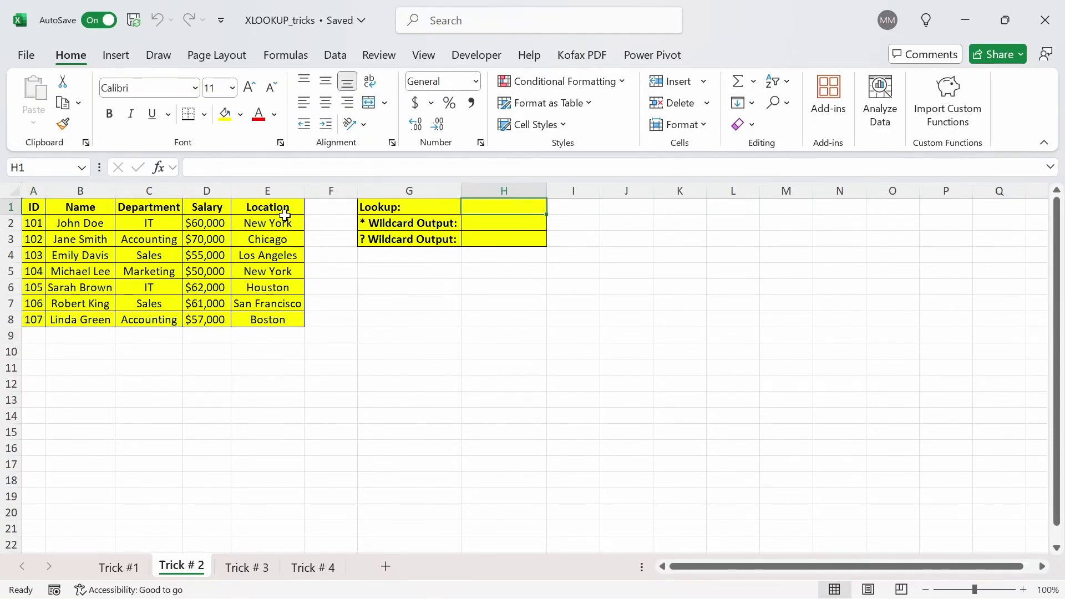
pyautogui.click(82, 190)
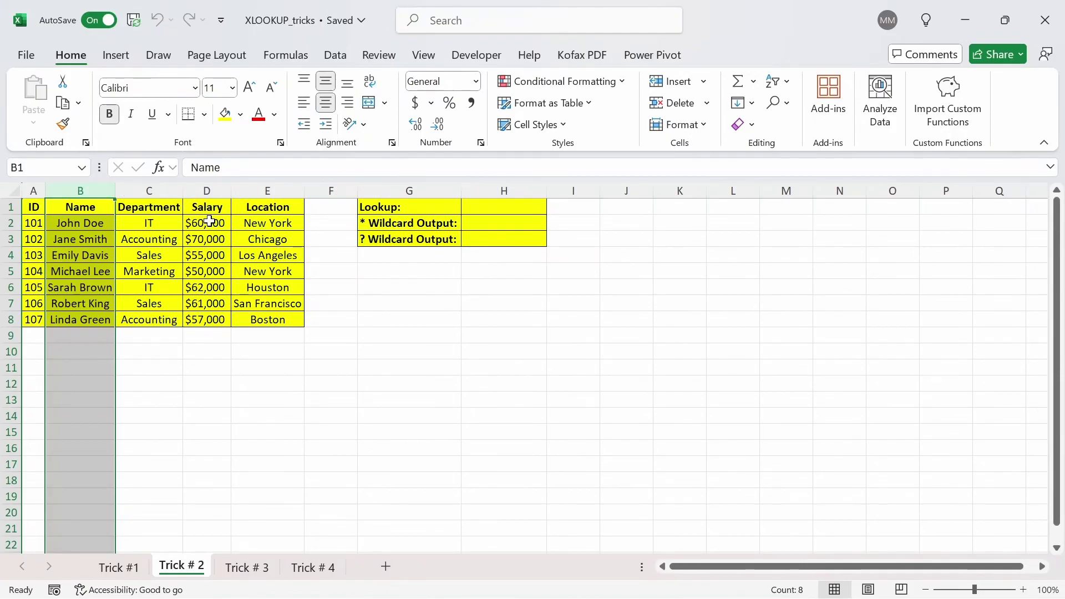
pyautogui.click(493, 206)
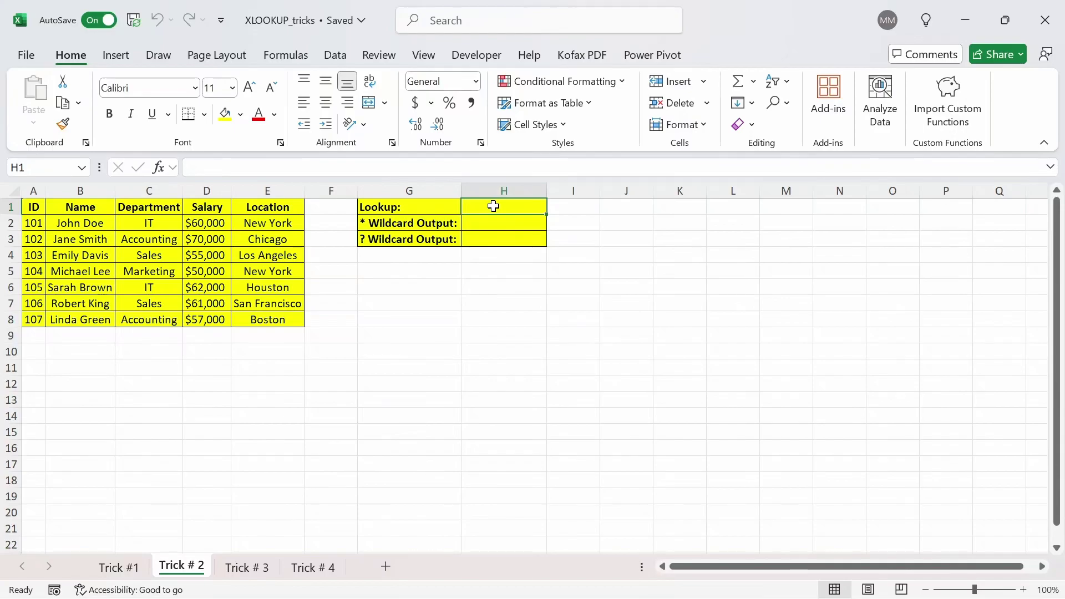
pyautogui.write('John')
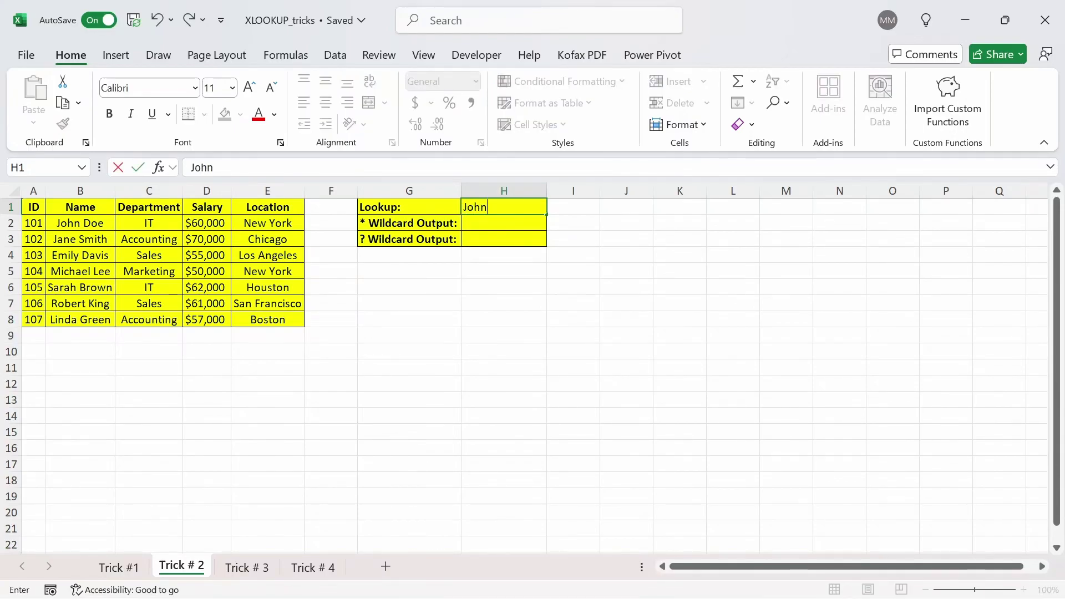
pyautogui.press('Return')
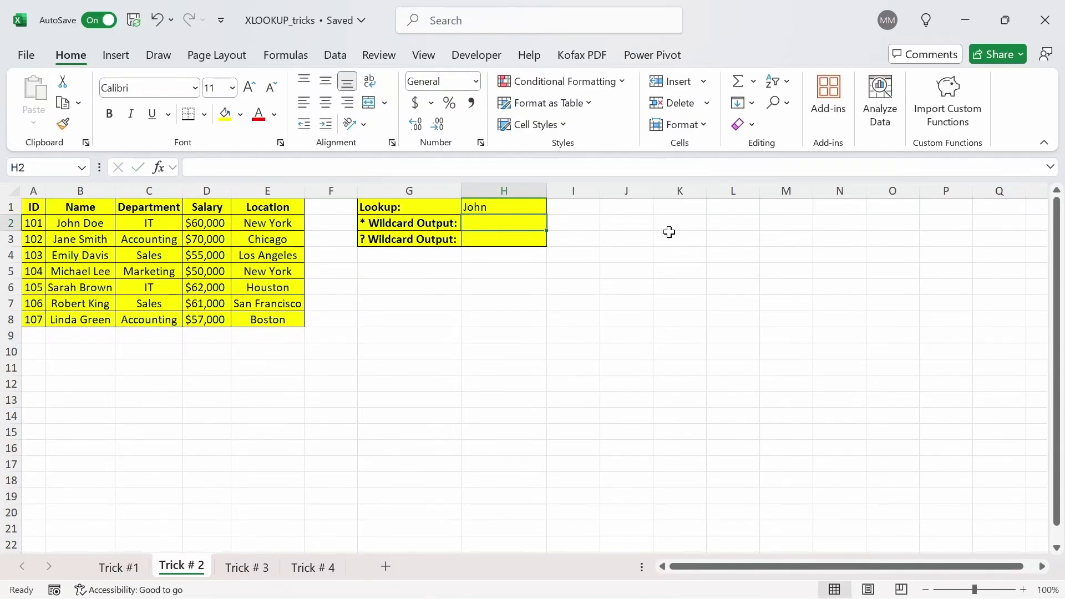
# Start an XLOOKUP formula in cell H2 with H1&"*" as the lookup value
pyautogui.write('=xl')
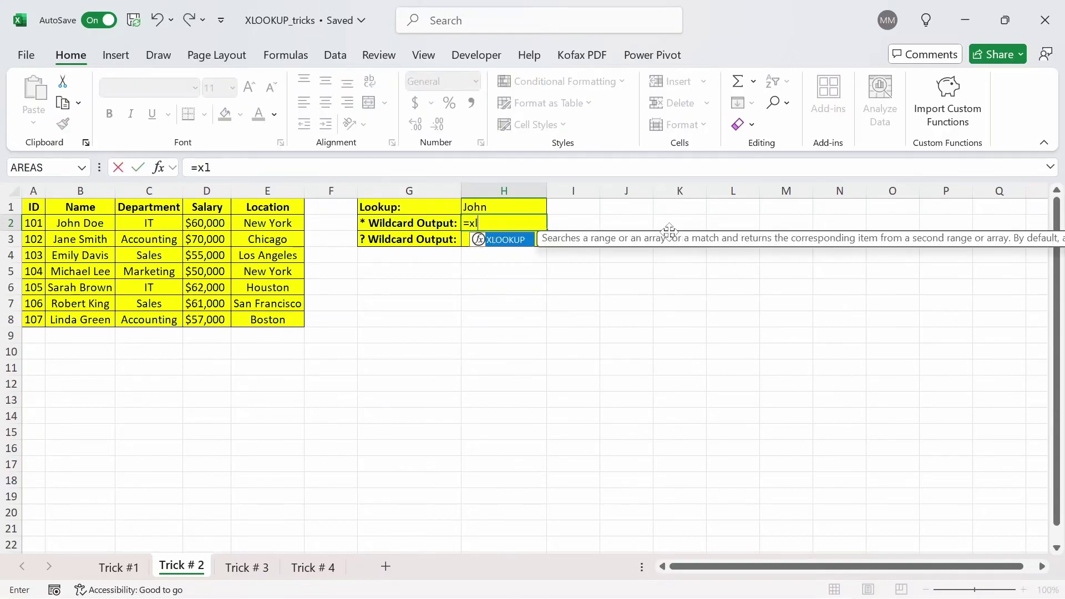
pyautogui.press('Tab')
pyautogui.click(483, 210)
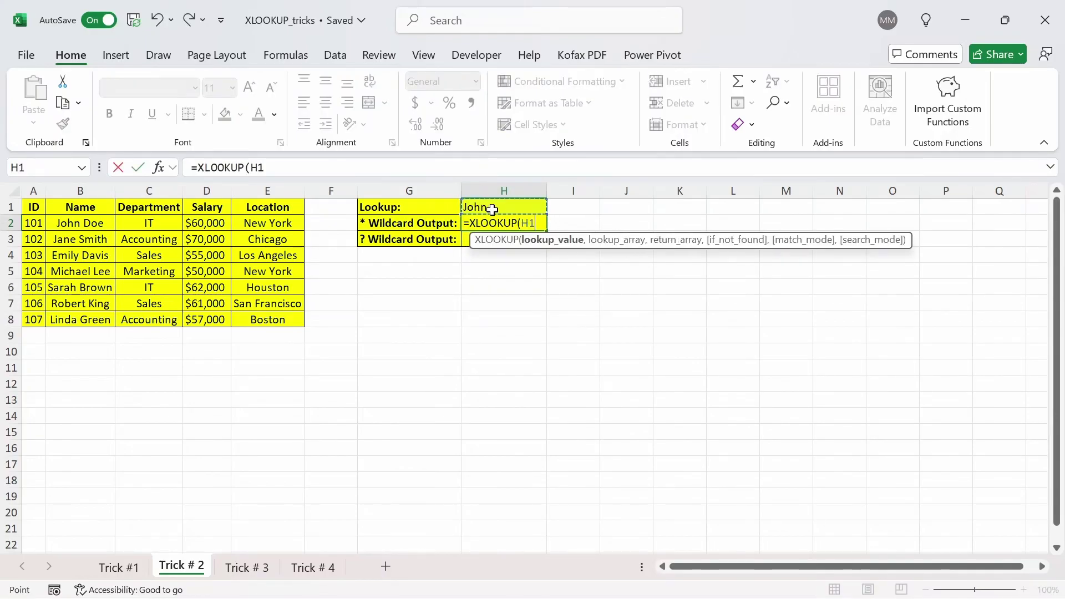
pyautogui.write('&"')
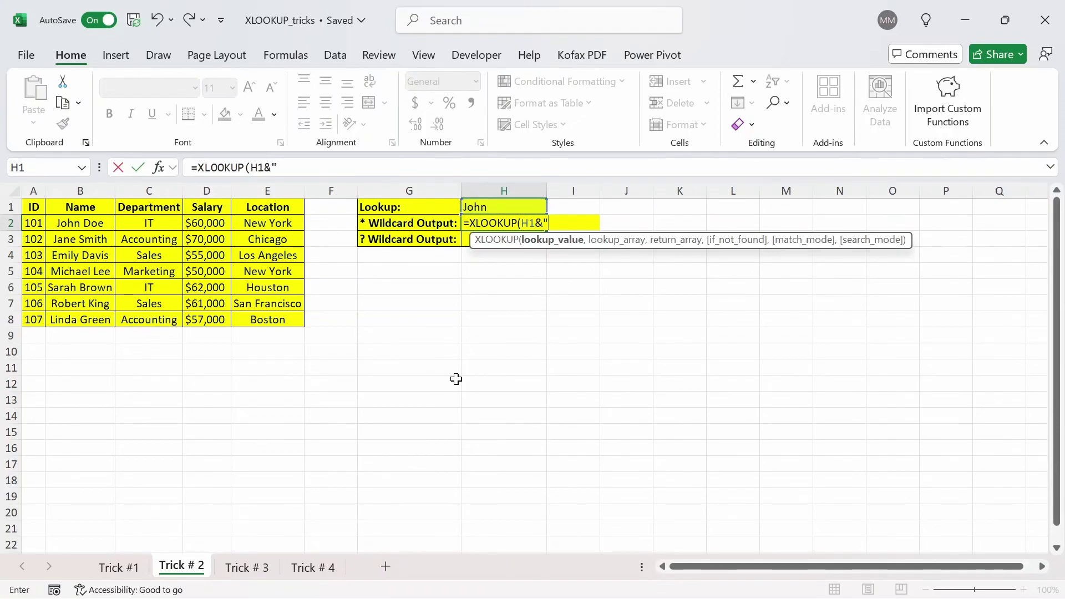
pyautogui.write('*",')
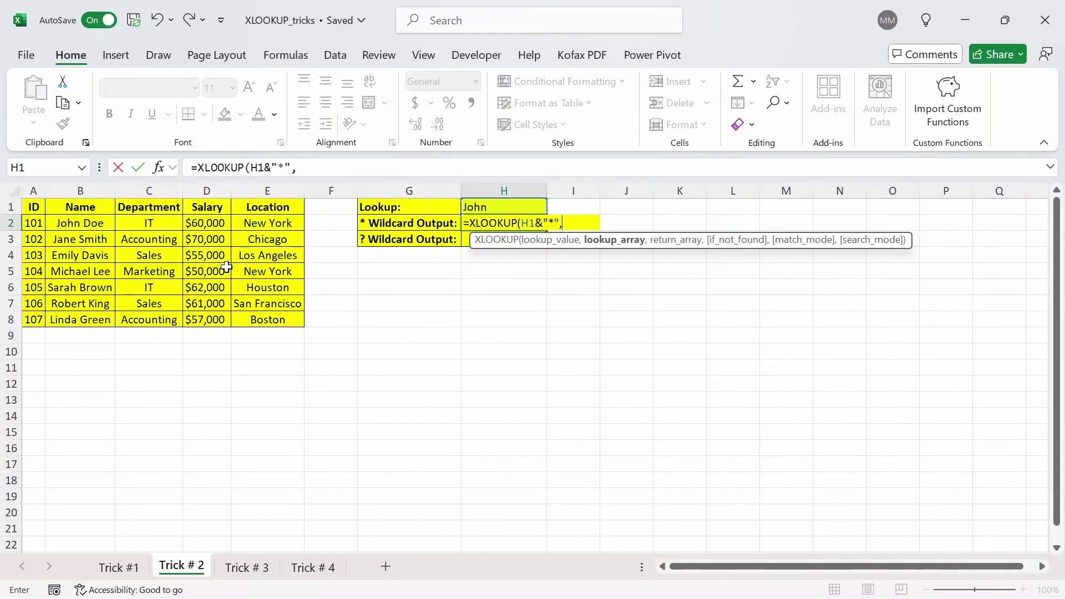
# Add the Name range $B$2:$B$8 as the lookup array and the Salary range $D$2:$D$8 as the return array
pyautogui.click(70, 223)
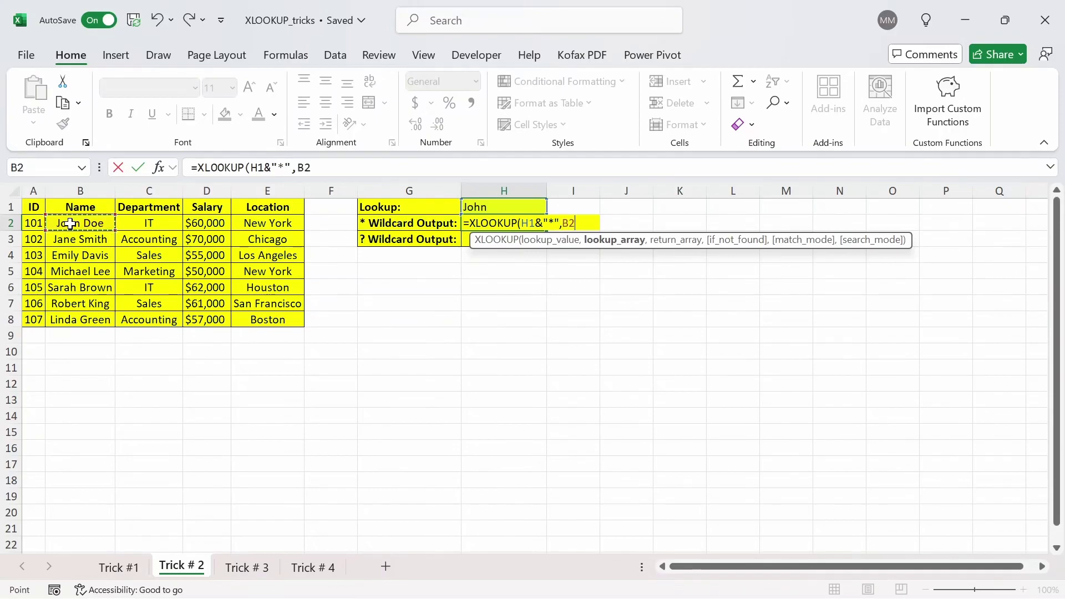
pyautogui.hotkey('ctrl', 'shift', 'Down')
pyautogui.press('F4')
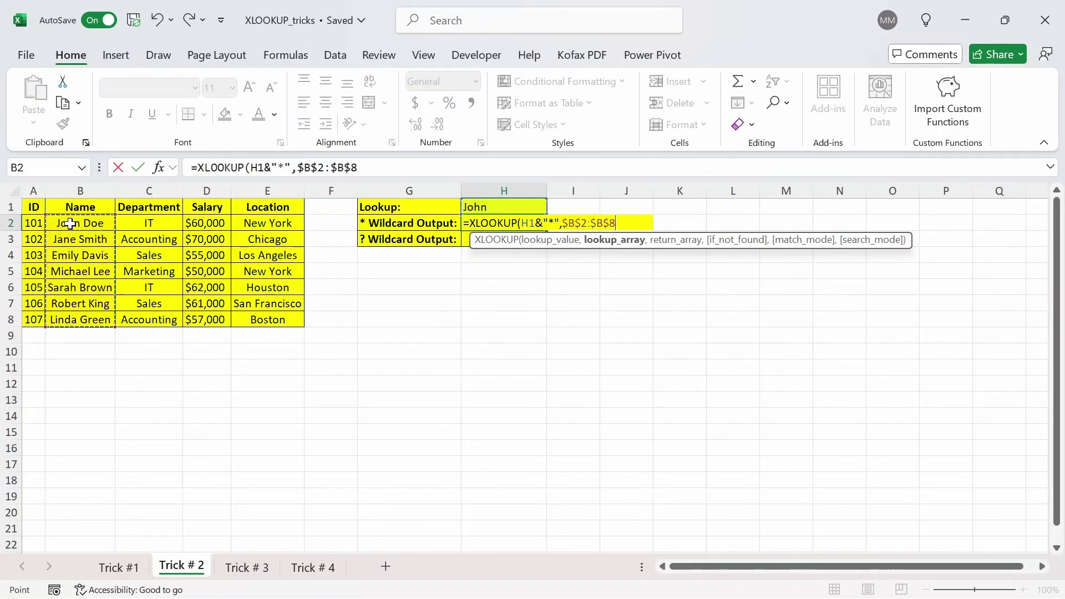
pyautogui.write(',')
pyautogui.click(215, 223)
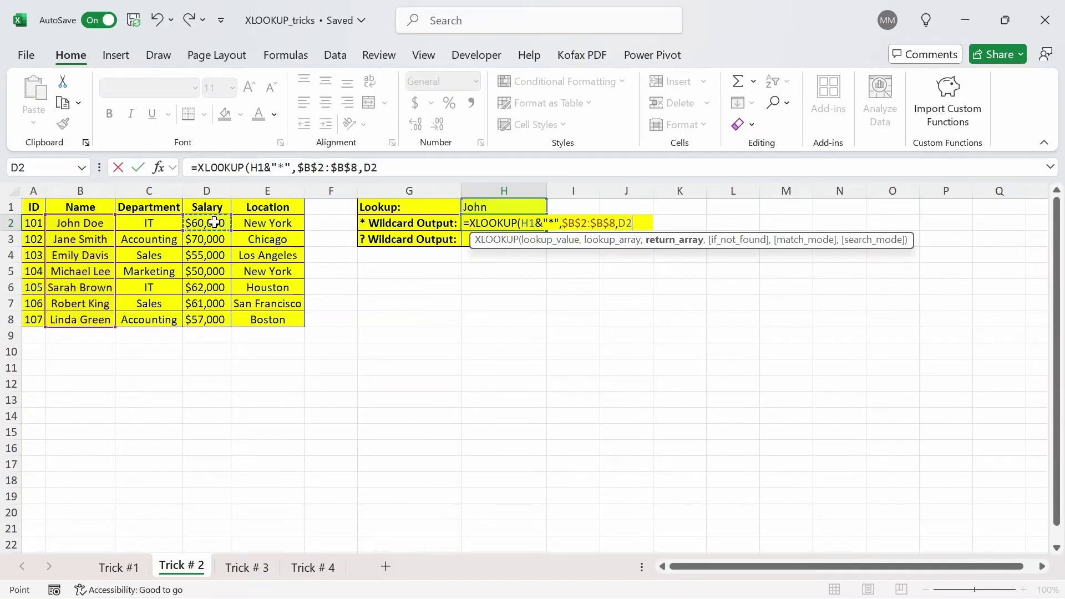
pyautogui.hotkey('ctrl', 'shift', 'Down')
pyautogui.press('F4')
pyautogui.write(',')
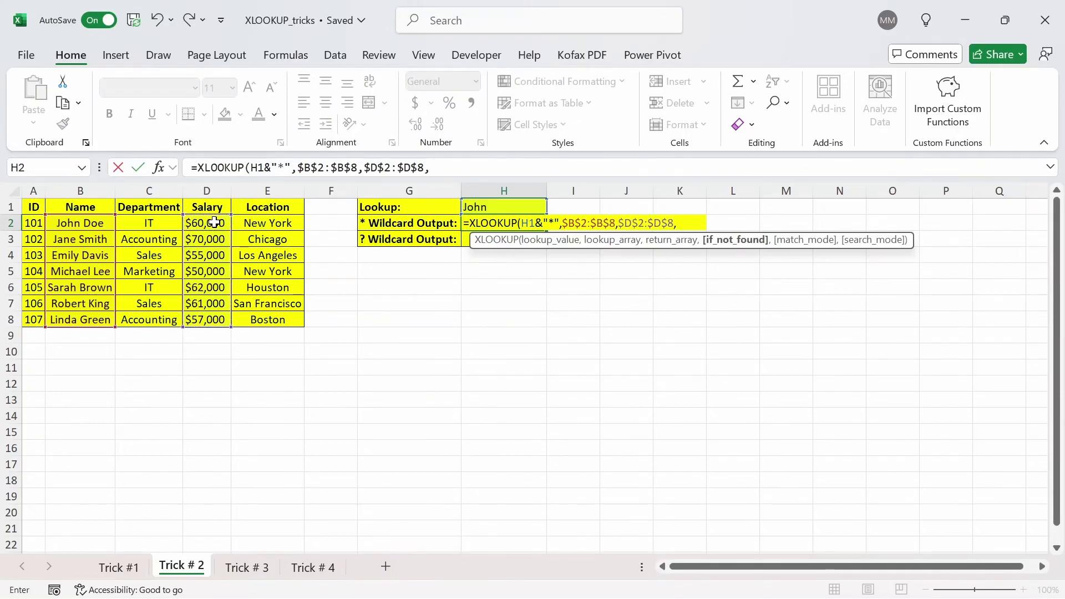
# Complete the XLOOKUP in cell H2 with "NOPE" if not found and wildcard character match mode 2
pyautogui.write('"NOPE",')
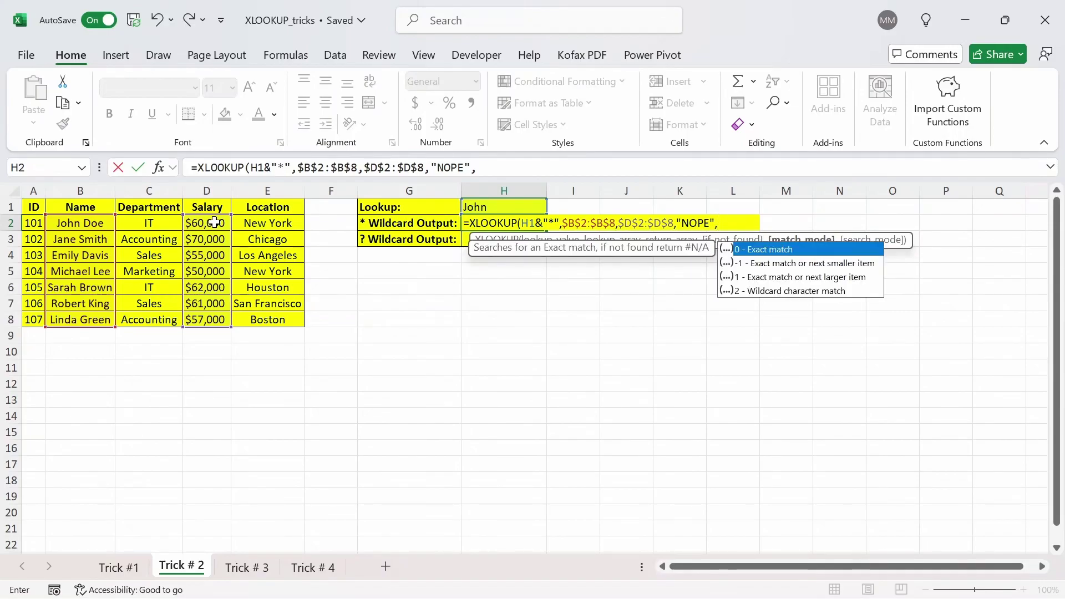
pyautogui.press('Down')
pyautogui.press('Down')
pyautogui.press('Down')
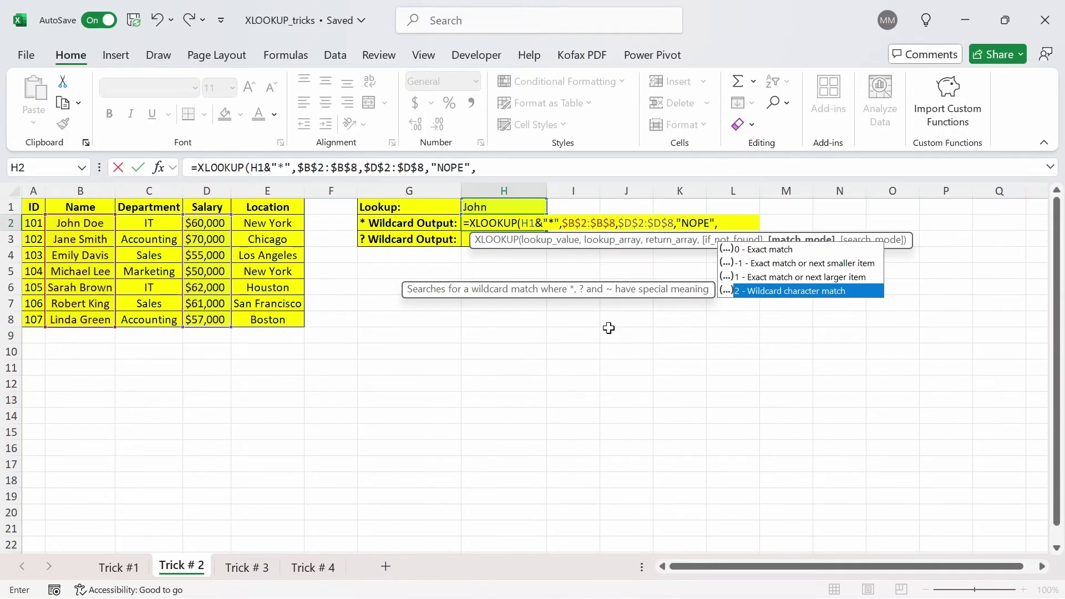
pyautogui.write('2')
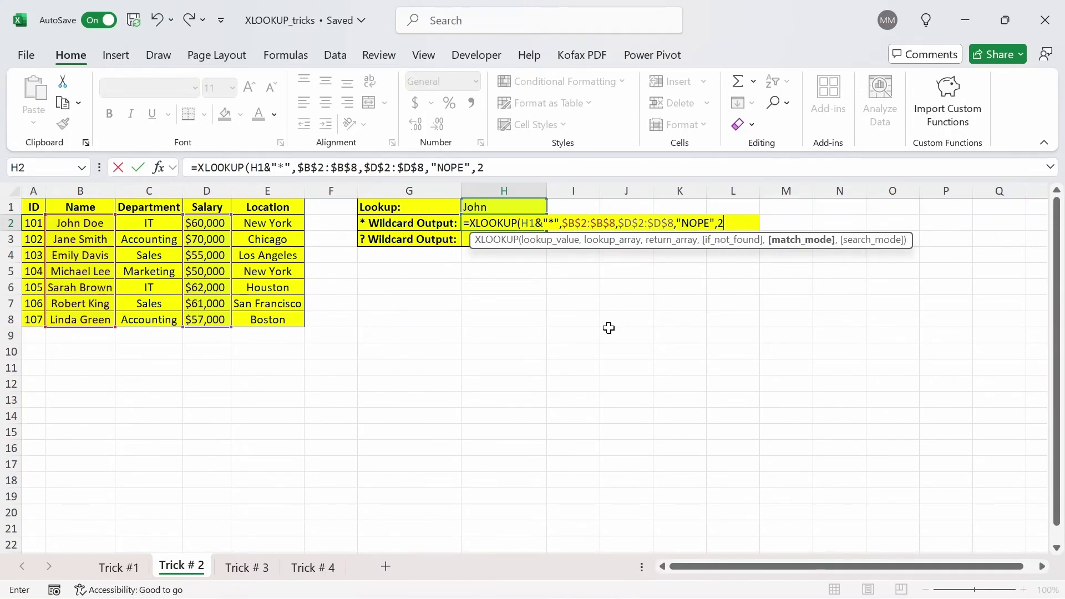
pyautogui.write(')')
pyautogui.press('Return')
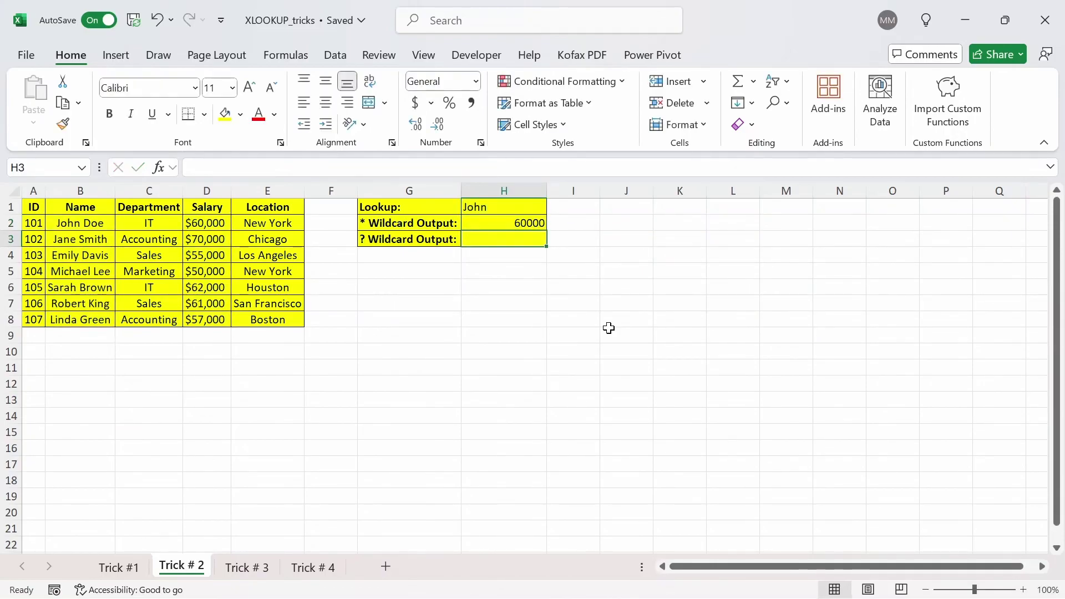
pyautogui.press('Up')
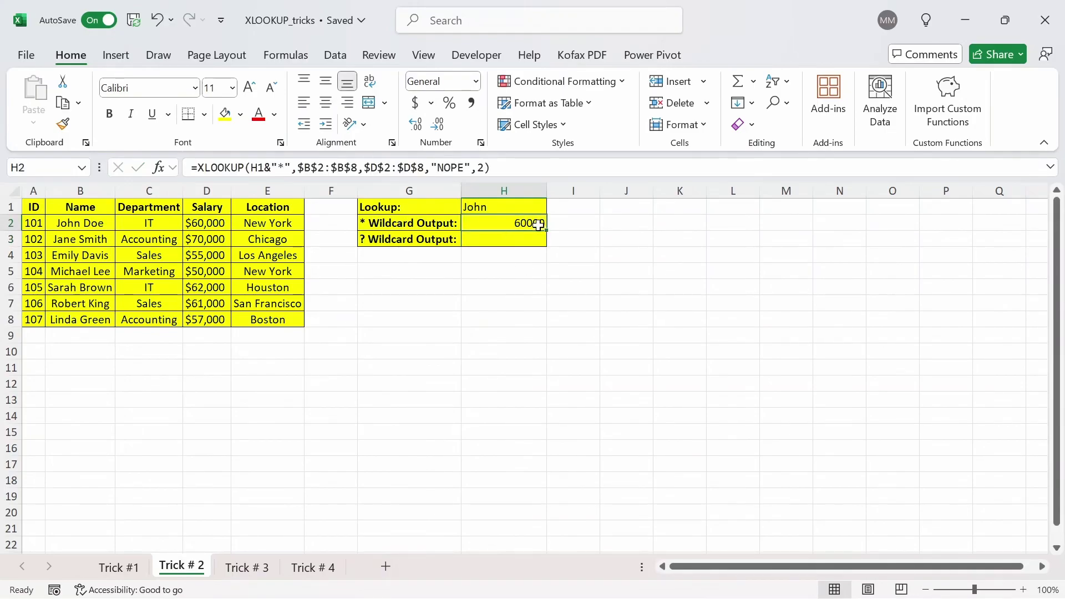
# Replace the lookup value in cell H1 with only the last name of employee 101
pyautogui.click(481, 207)
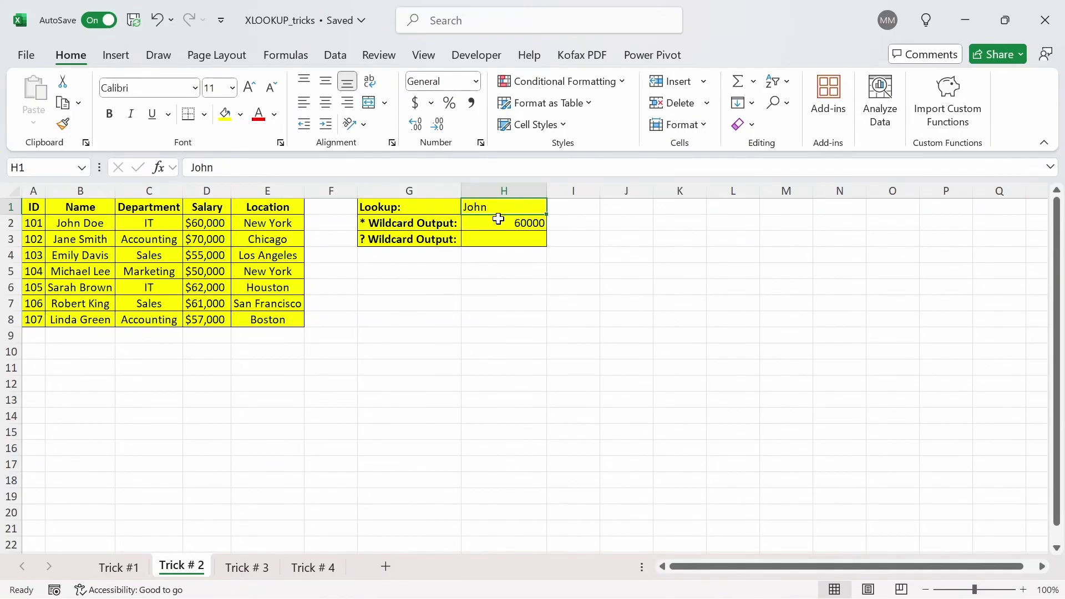
pyautogui.write('Doe')
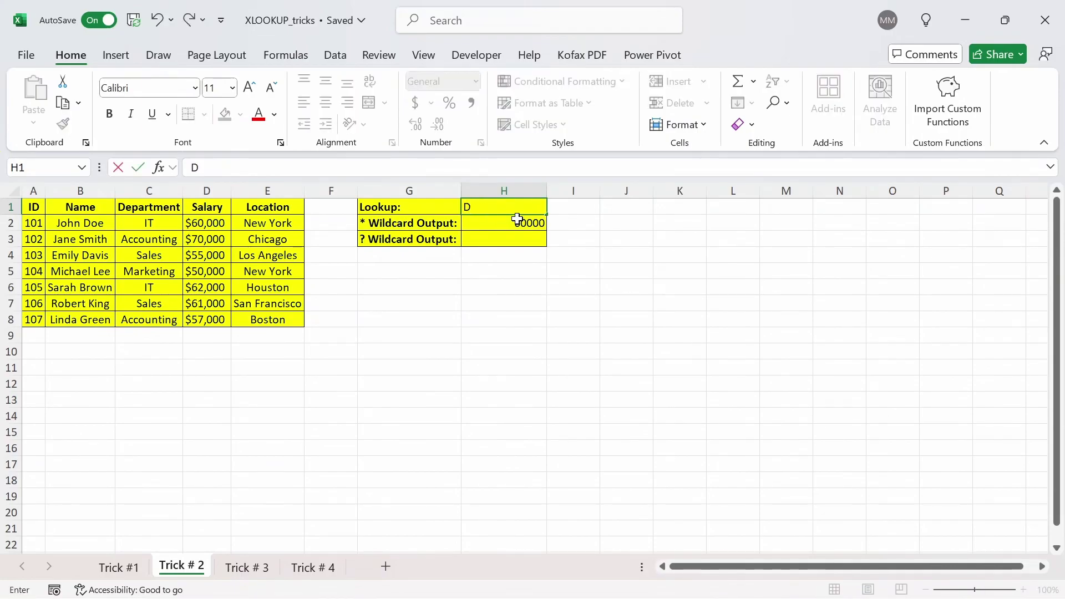
pyautogui.press('Return')
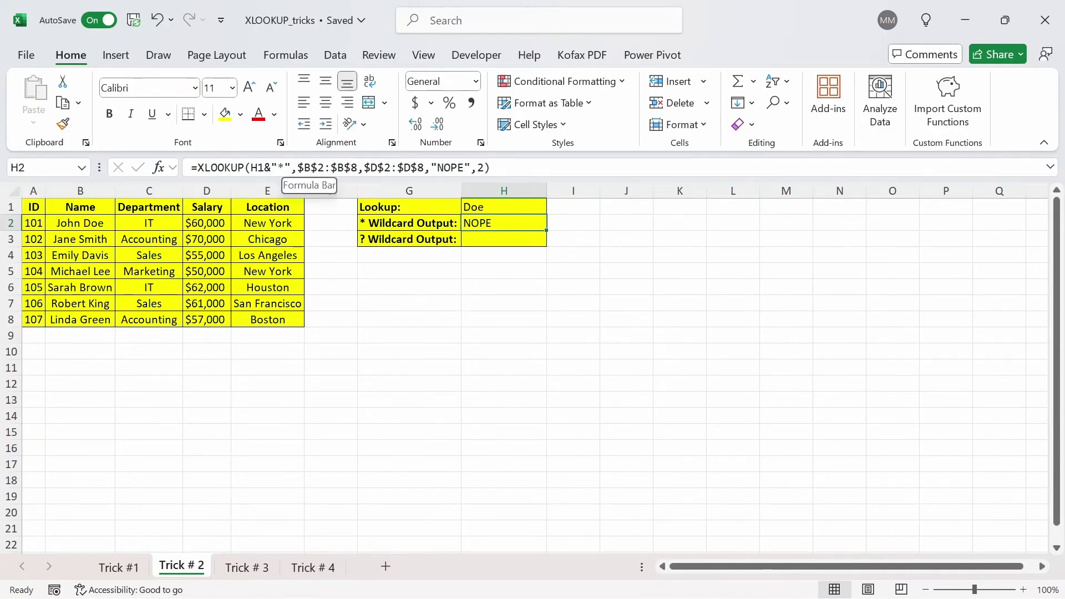
# Edit the XLOOKUP formula in cell H2 so its lookup value is "*"&H1 instead of a trailing wildcard
pyautogui.click(292, 169)
pyautogui.press('BackSpace')
pyautogui.press('BackSpace')
pyautogui.press('BackSpace')
pyautogui.press('BackSpace')
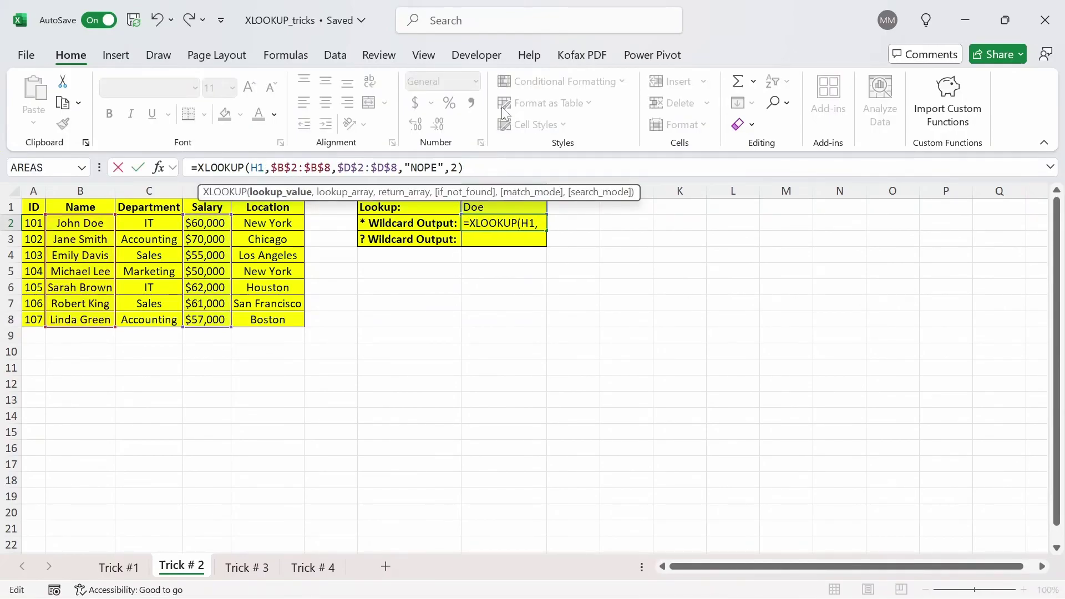
pyautogui.press('Left')
pyautogui.press('Left')
pyautogui.write('"*"&')
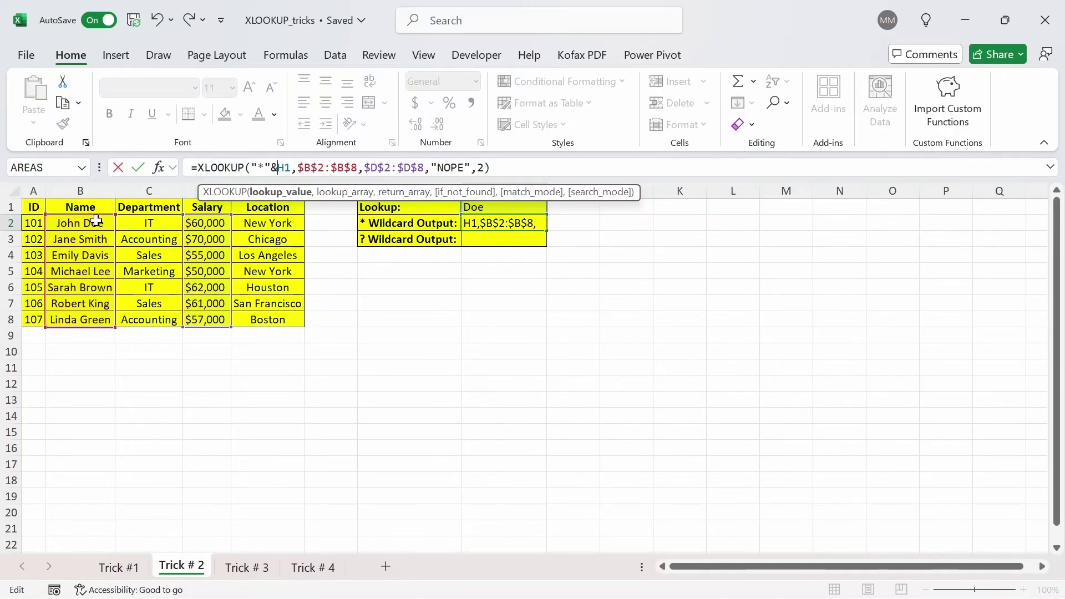
pyautogui.press('Return')
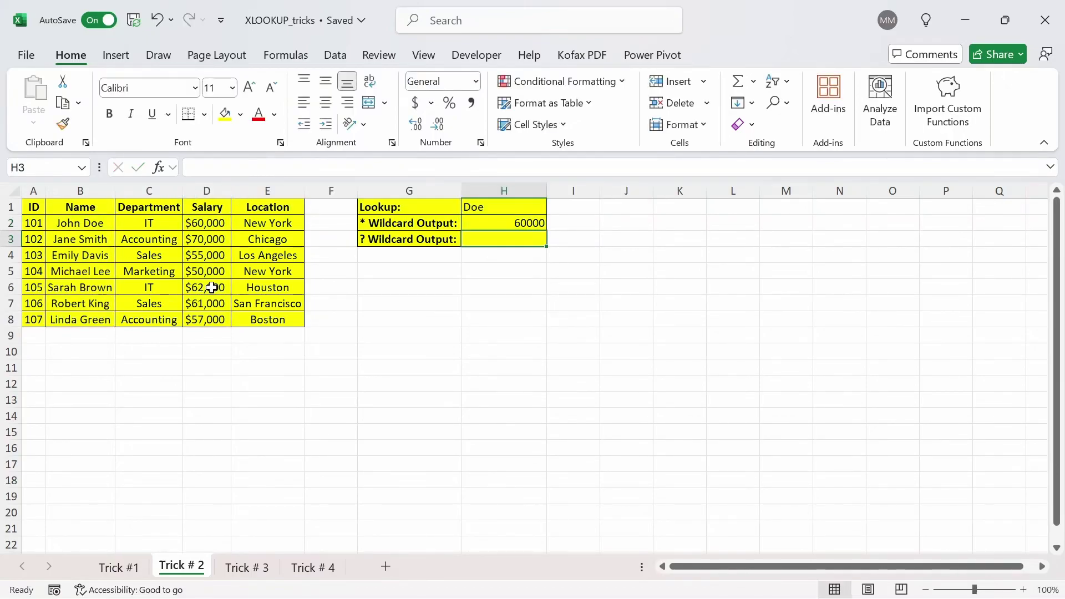
pyautogui.press('Up')
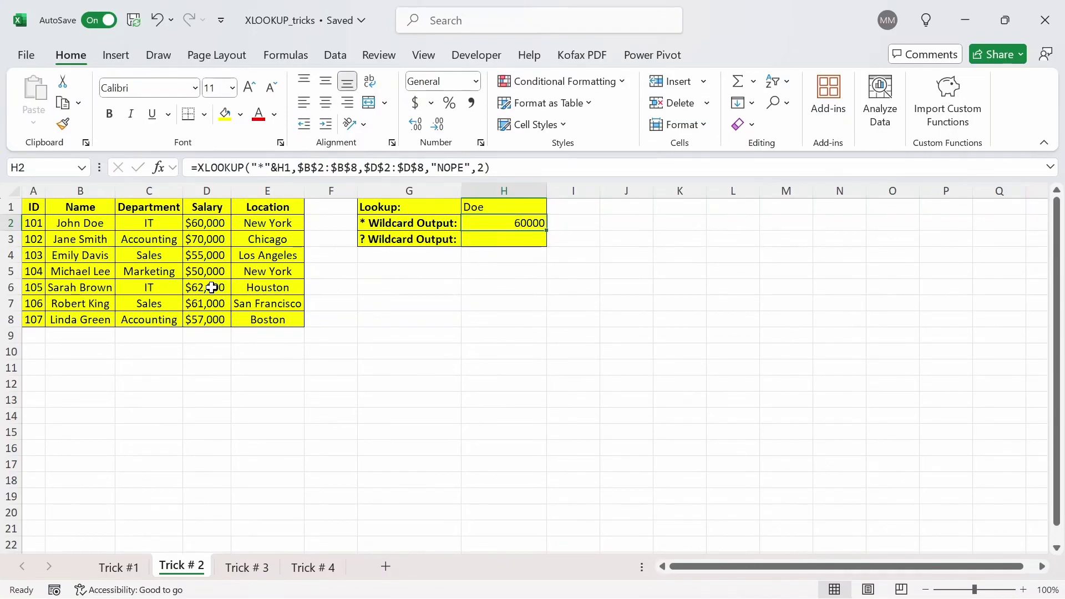
# Add a trailing wildcard to the H2 formula so its lookup value reads "*"&H1&"*"
pyautogui.press('Up')
pyautogui.press('Down')
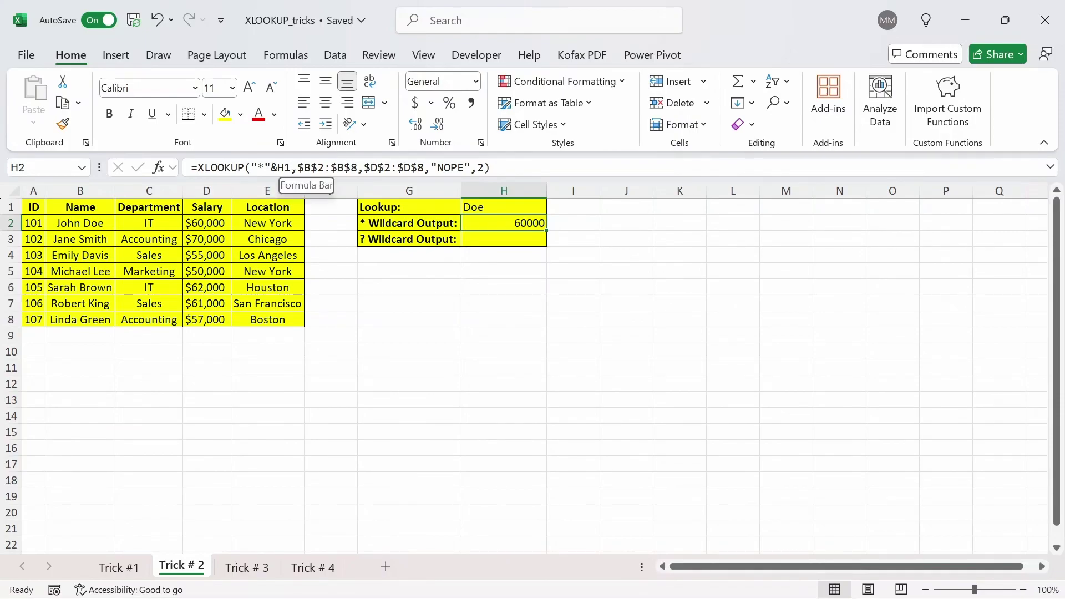
pyautogui.doubleClick(500, 222)
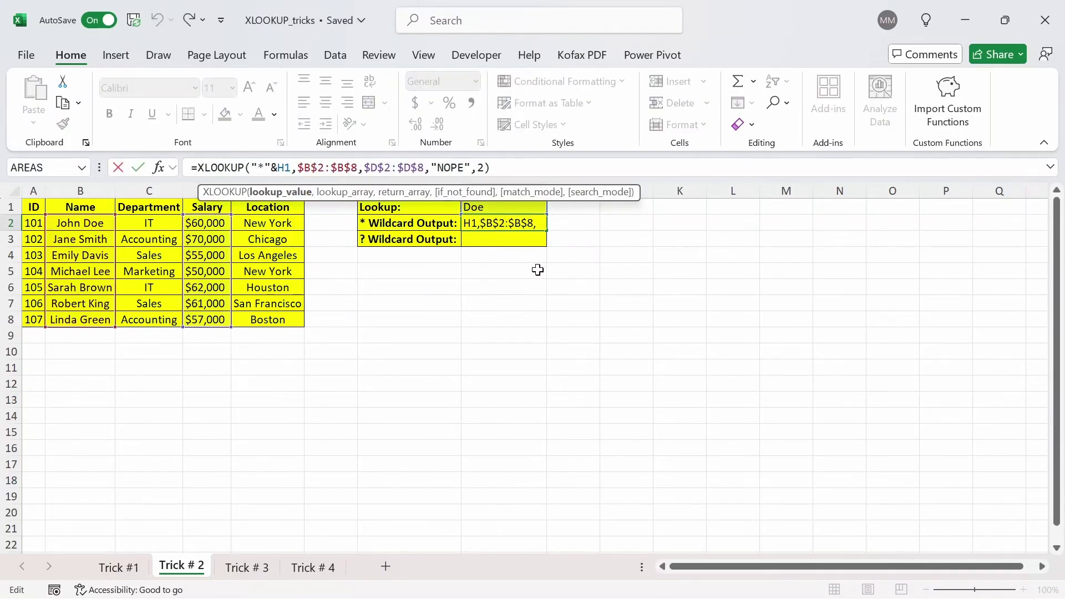
pyautogui.write('&"*"')
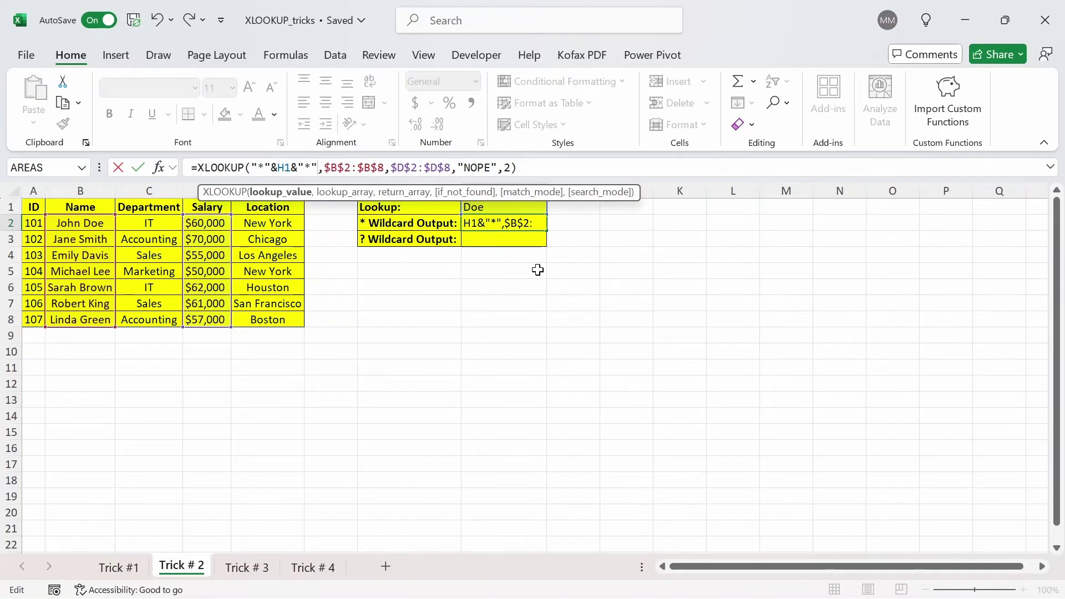
pyautogui.hotkey('ctrl', 'Return')
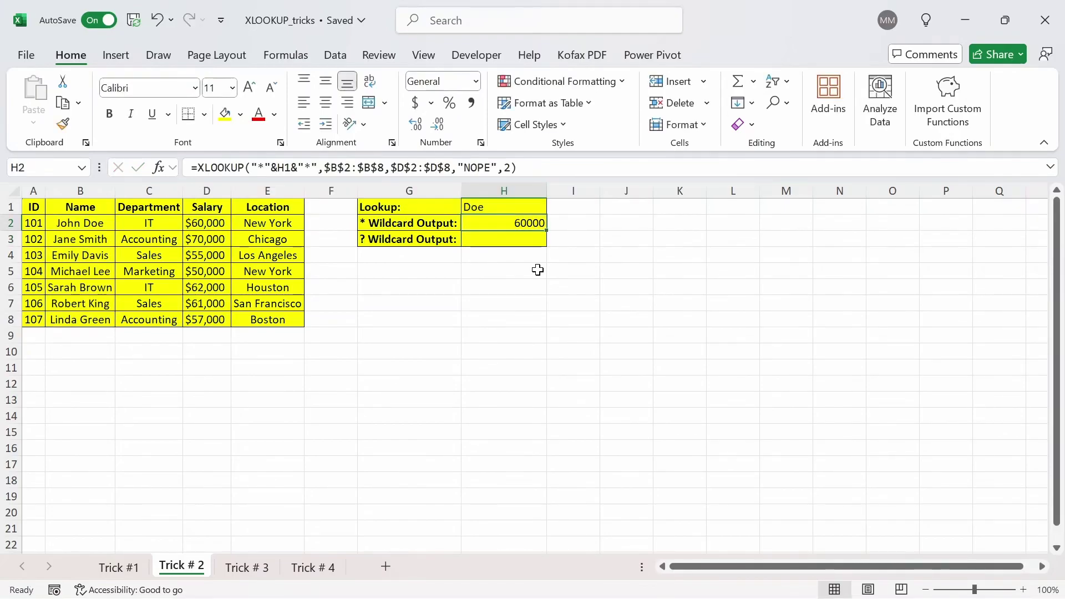
# Test the two-sided wildcard by entering employee 101's first name in cell H1, followed by the full name
pyautogui.press('Up')
pyautogui.write('J')
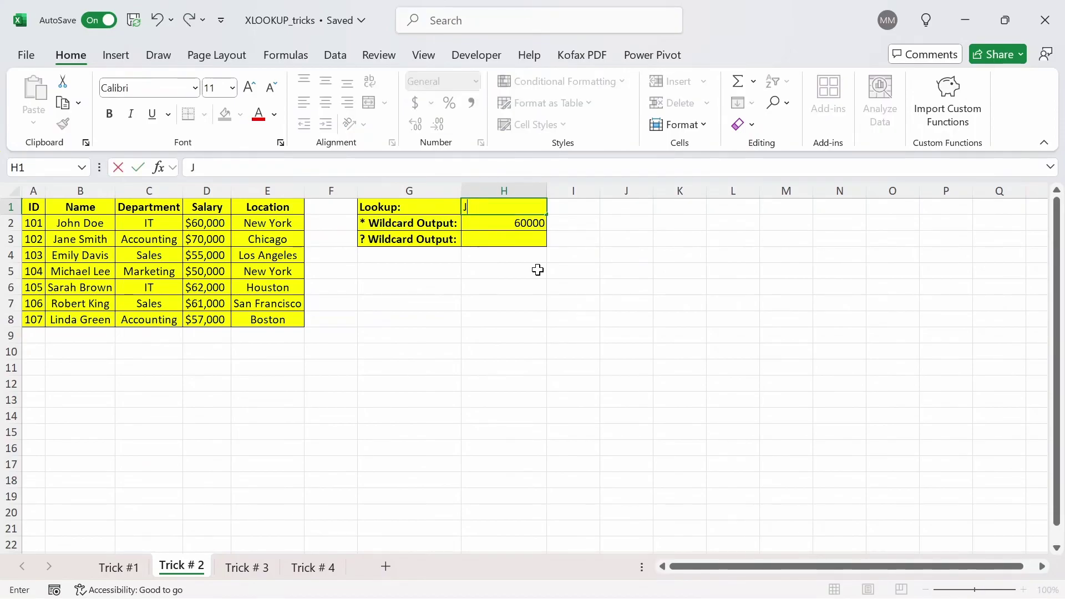
pyautogui.write('ohn')
pyautogui.press('Return')
pyautogui.press('Up')
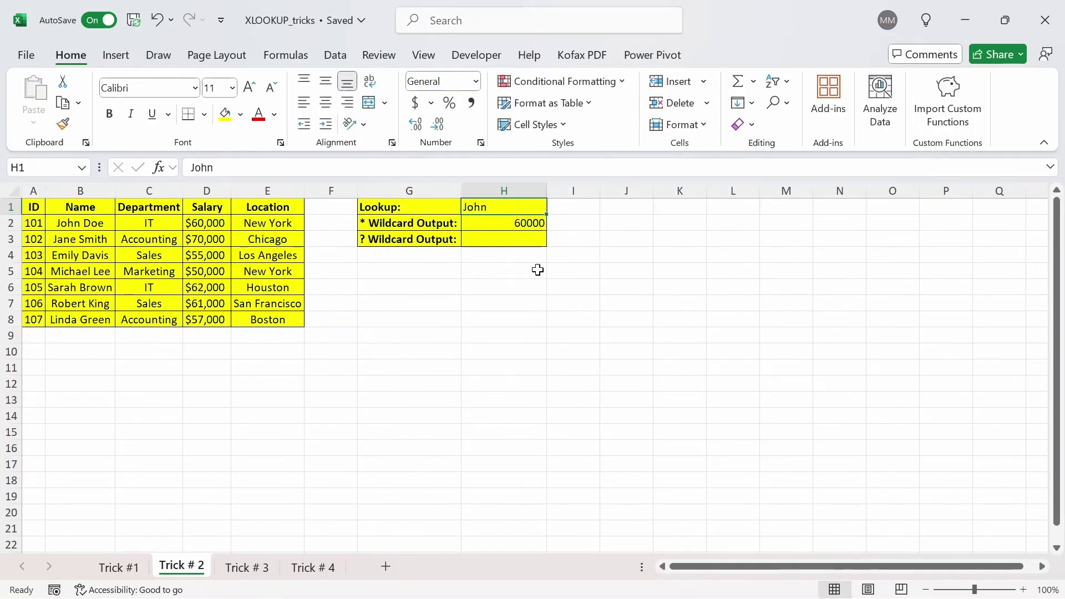
pyautogui.write('John Doe')
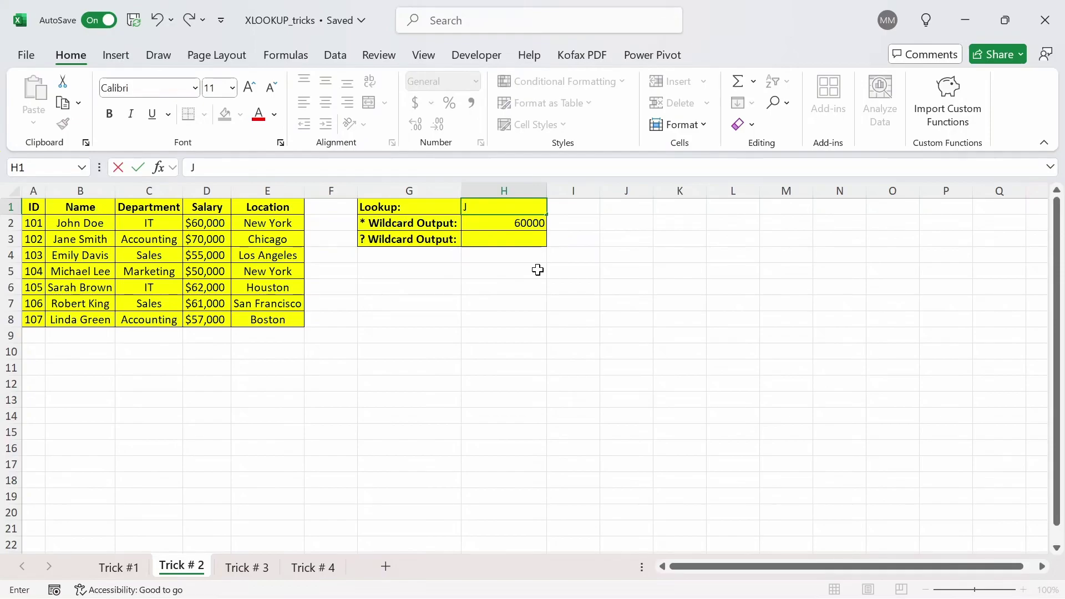
pyautogui.press('Return')
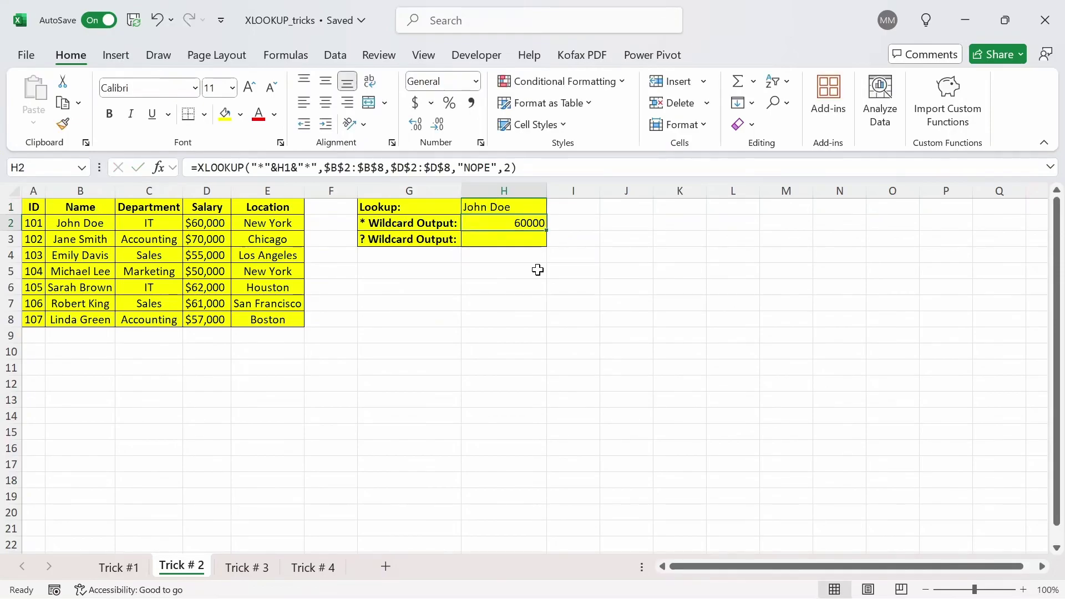
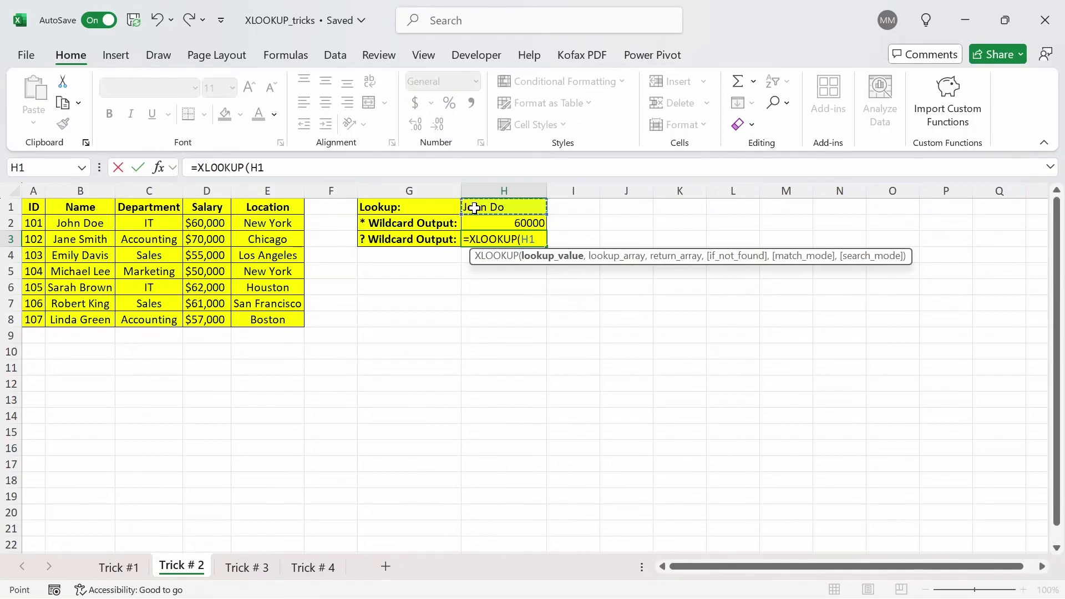
# In the H3 XLOOKUP, set the lookup value to H1&"?" and the lookup array to the Name range $B$2:$B$8
pyautogui.write('&"')
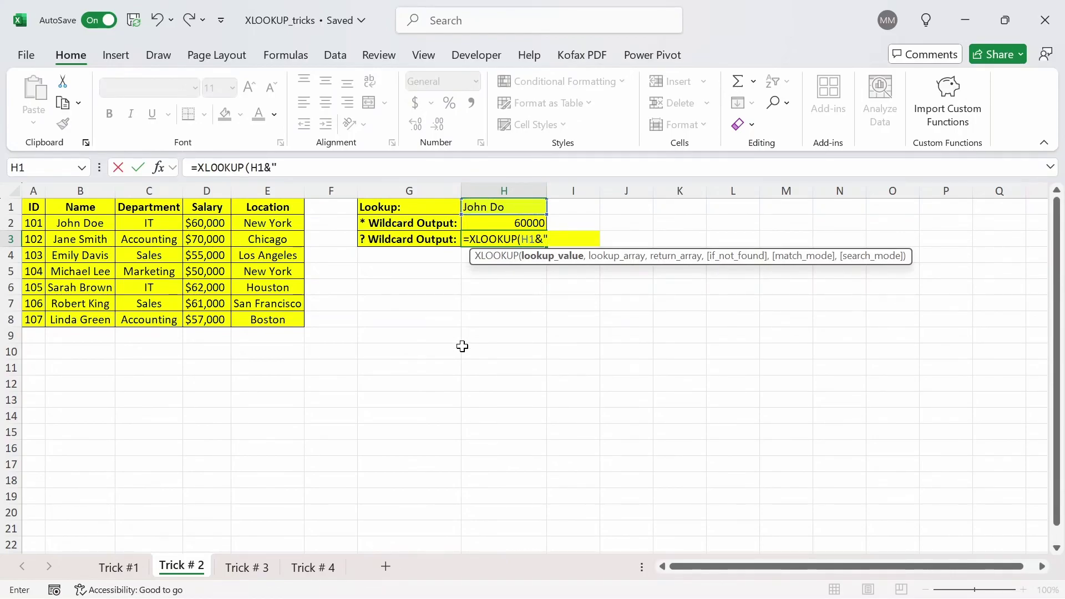
pyautogui.write('?",')
pyautogui.click(80, 222)
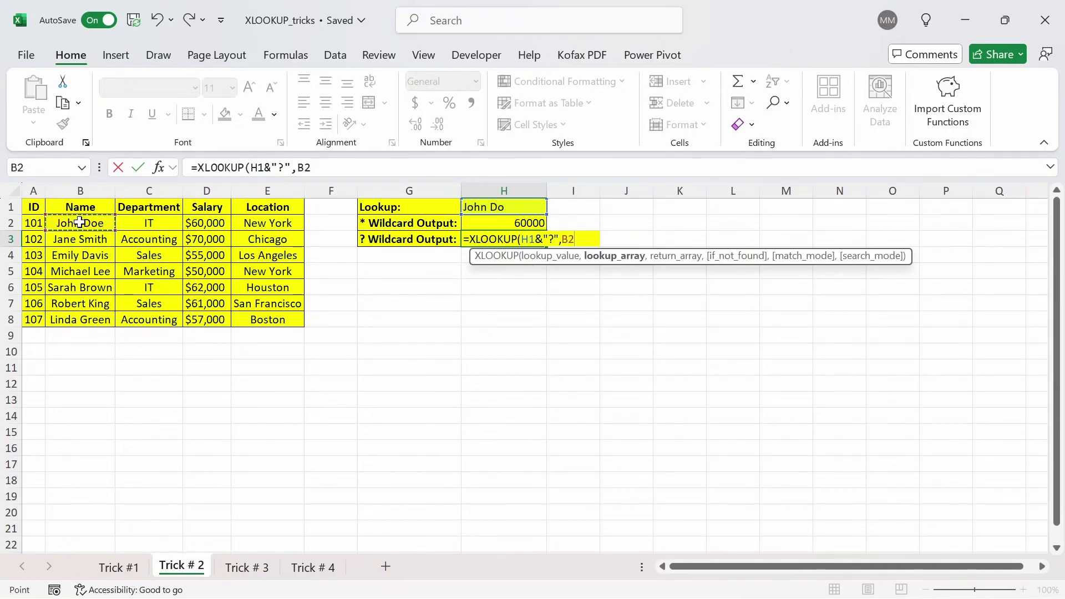
pyautogui.hotkey('ctrl', 'shift', 'Down')
pyautogui.press('F4')
pyautogui.write(',')
# Complete the H3 formula with the Salary range $D$2:$D$8 as return array, "NOPE" if not found and wildcard match mode 2
pyautogui.click(203, 223)
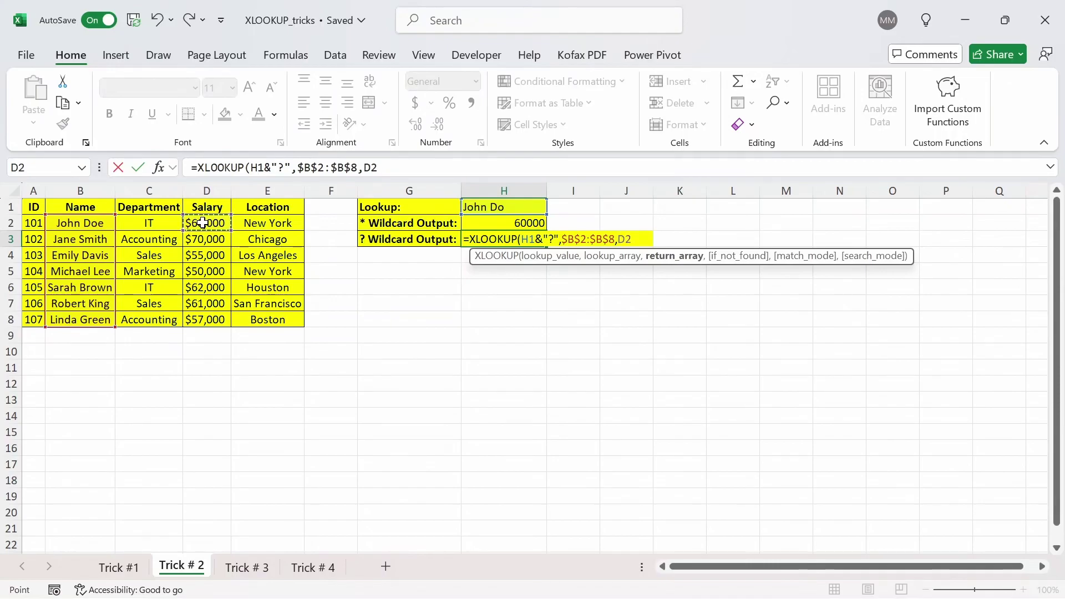
pyautogui.hotkey('ctrl', 'shift', 'Down')
pyautogui.press('F4')
pyautogui.write(',"NOPE",')
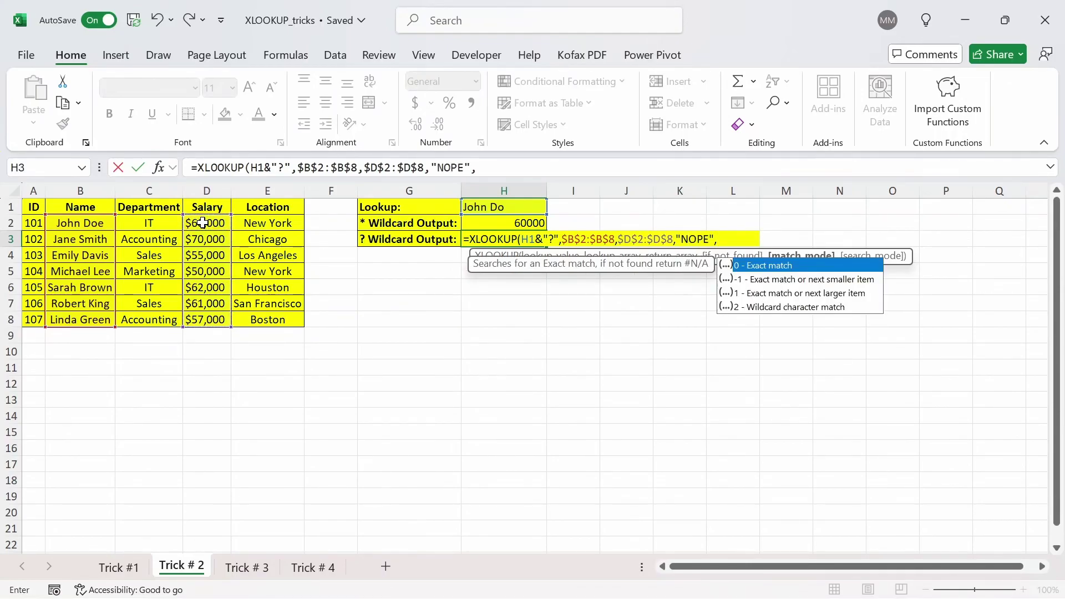
pyautogui.write('2)')
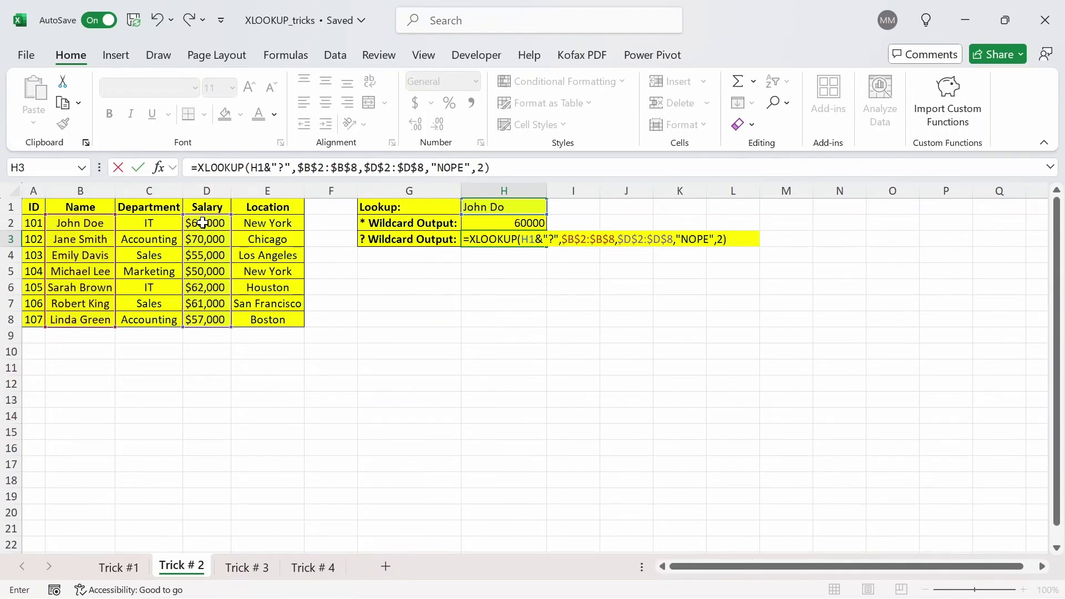
pyautogui.press('Return')
pyautogui.press('Up')
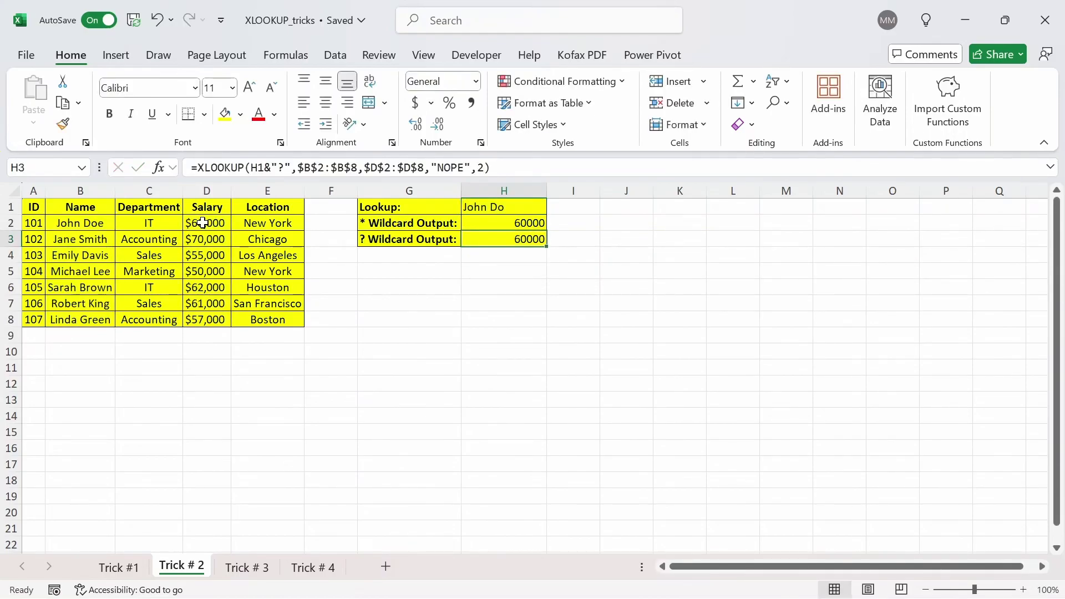
# Change cell H1 to employee 101's full name, misspelled with an "l" in place of the "h" in the first name
pyautogui.click(474, 208)
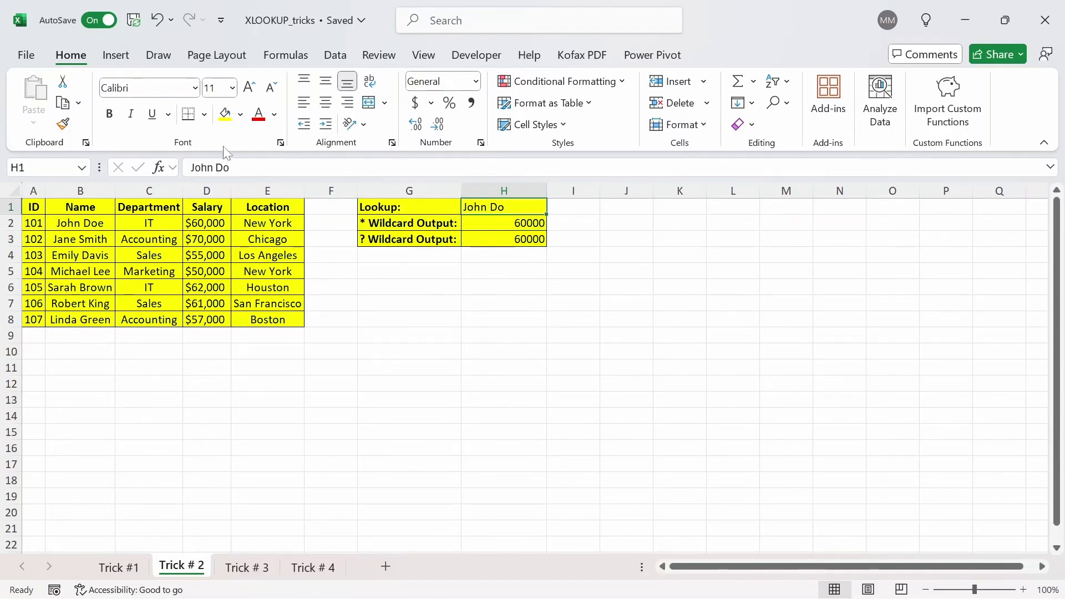
pyautogui.press('F2')
pyautogui.press('Left')
pyautogui.press('Left')
pyautogui.press('Left')
pyautogui.press('Left')
pyautogui.press('BackSpace')
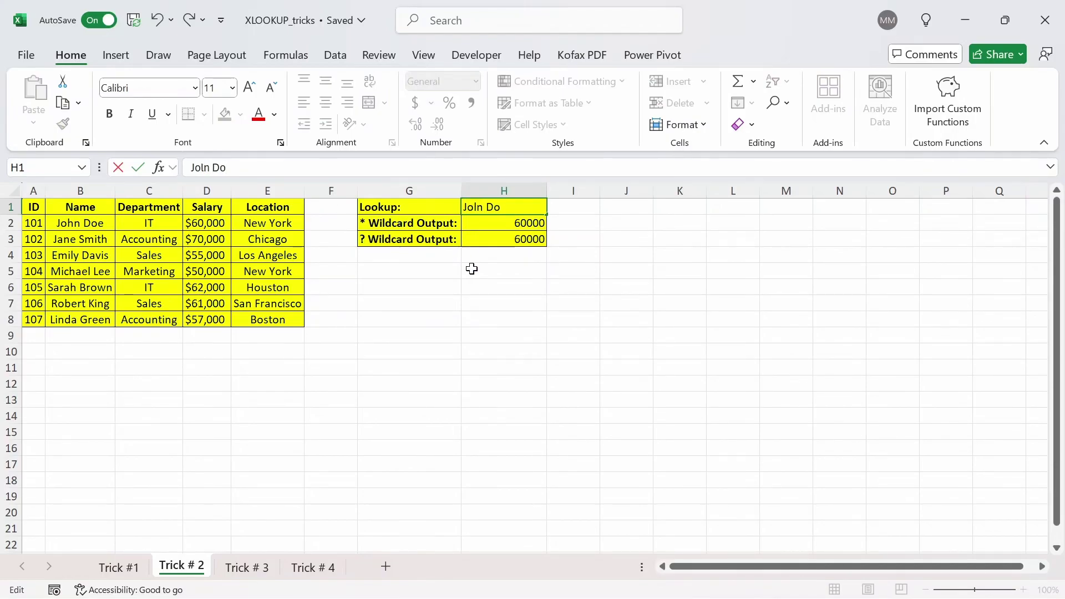
pyautogui.press('Return')
pyautogui.press('Down')
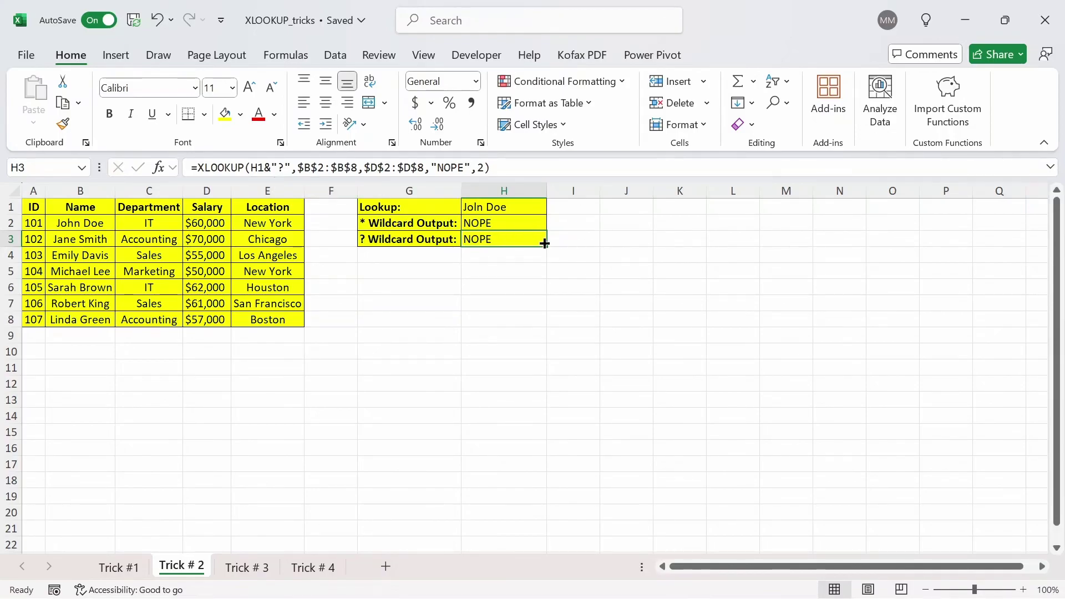
# Replace the lookup value in the H3 formula with employee 101's full name in quotes, using ? for the third letter
pyautogui.click(295, 167)
pyautogui.press('BackSpace')
pyautogui.press('BackSpace')
pyautogui.press('BackSpace')
pyautogui.press('BackSpace')
pyautogui.press('BackSpace')
pyautogui.press('BackSpace')
pyautogui.write('"Jo')
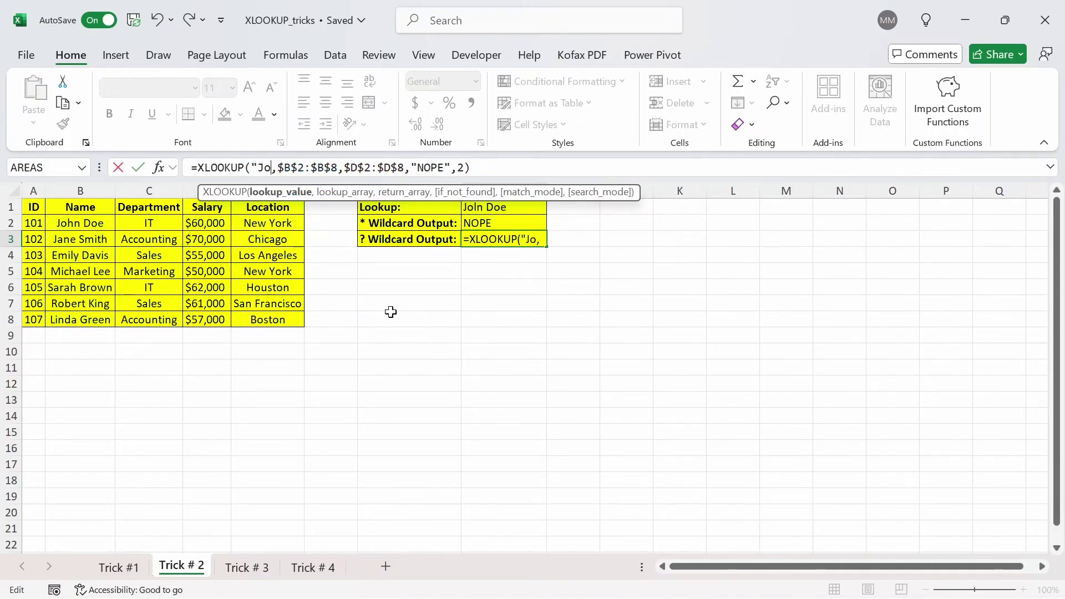
pyautogui.write('?n Doe')
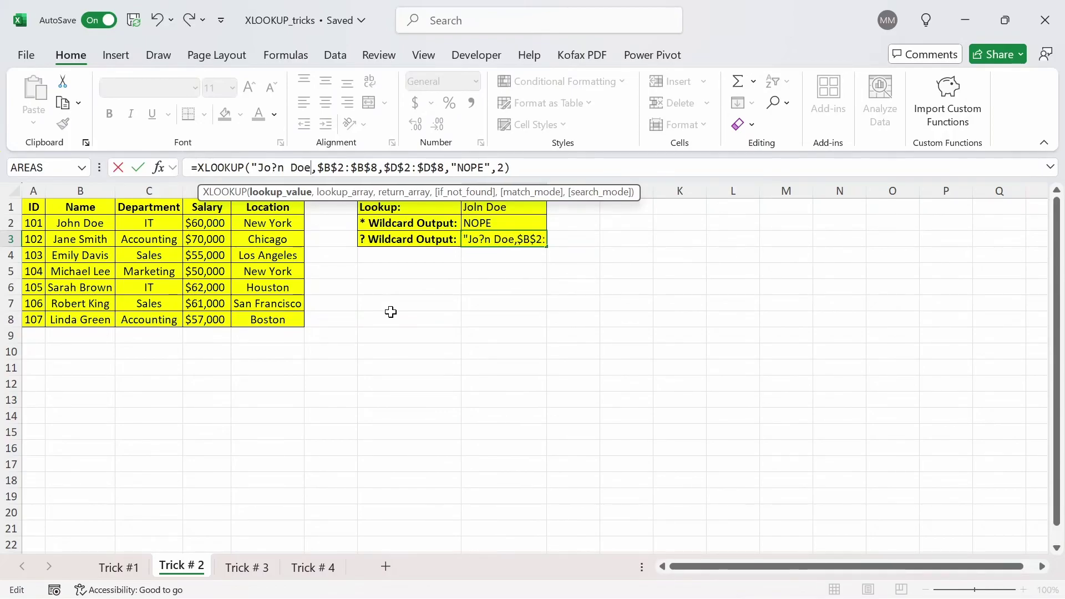
pyautogui.write('"')
pyautogui.press('Return')
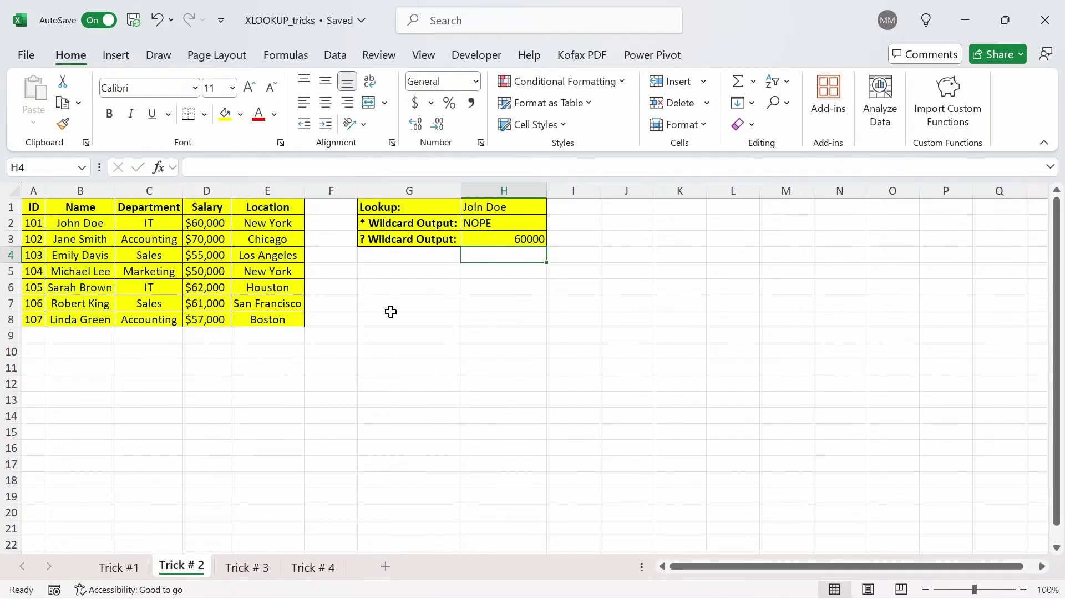
pyautogui.press('Up')
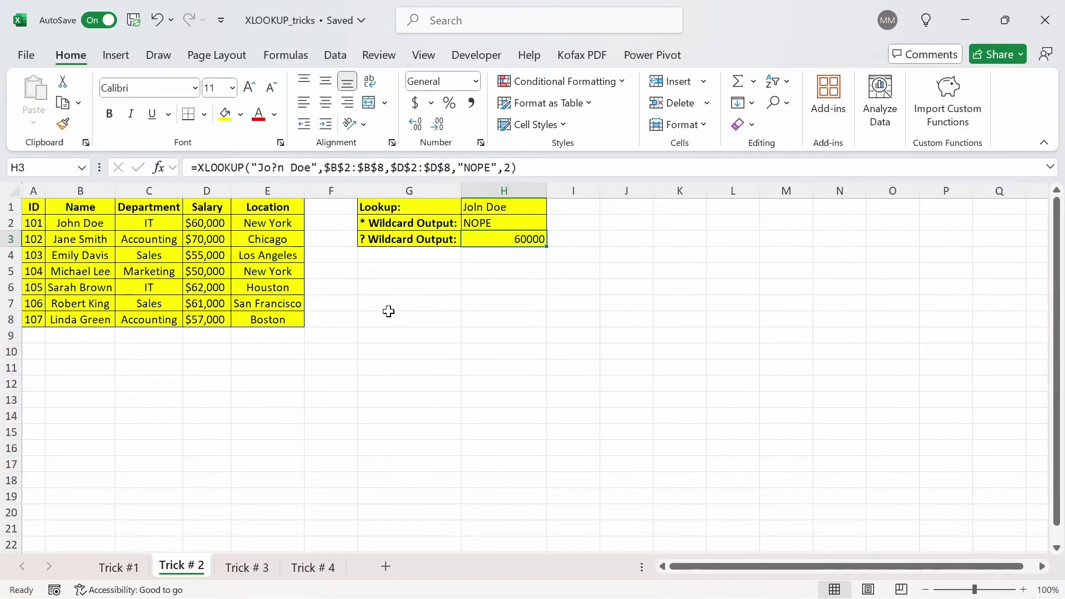
# Open the Trick # 3 sheet
pyautogui.click(247, 571)
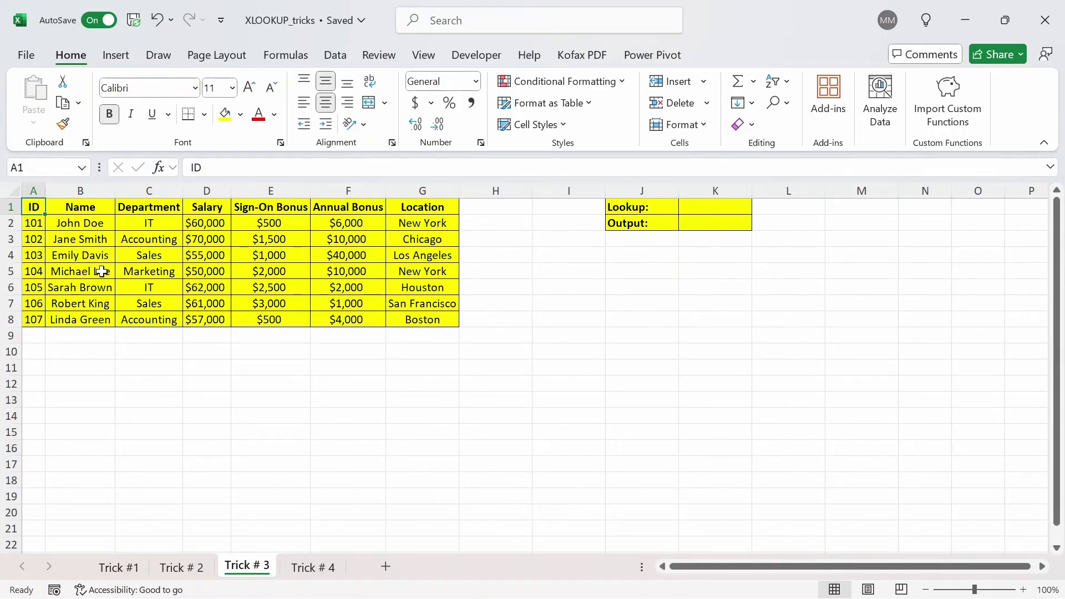
# Choose employee 103's name from the list in K1 as the lookup value
pyautogui.click(11, 255)
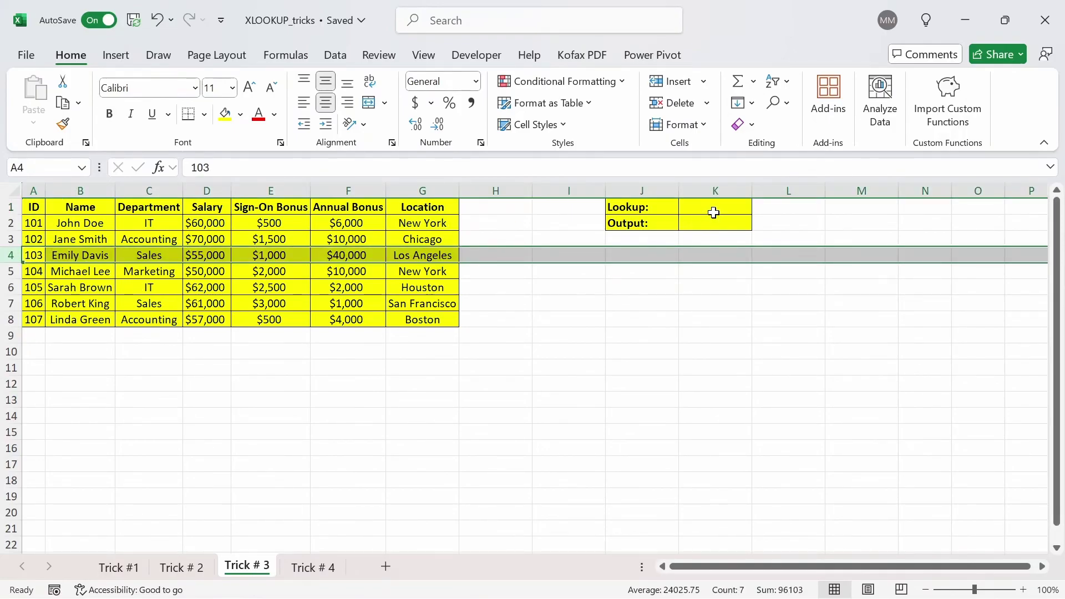
pyautogui.click(698, 204)
pyautogui.hotkey('alt', 'Down')
pyautogui.press('Down')
pyautogui.press('Down')
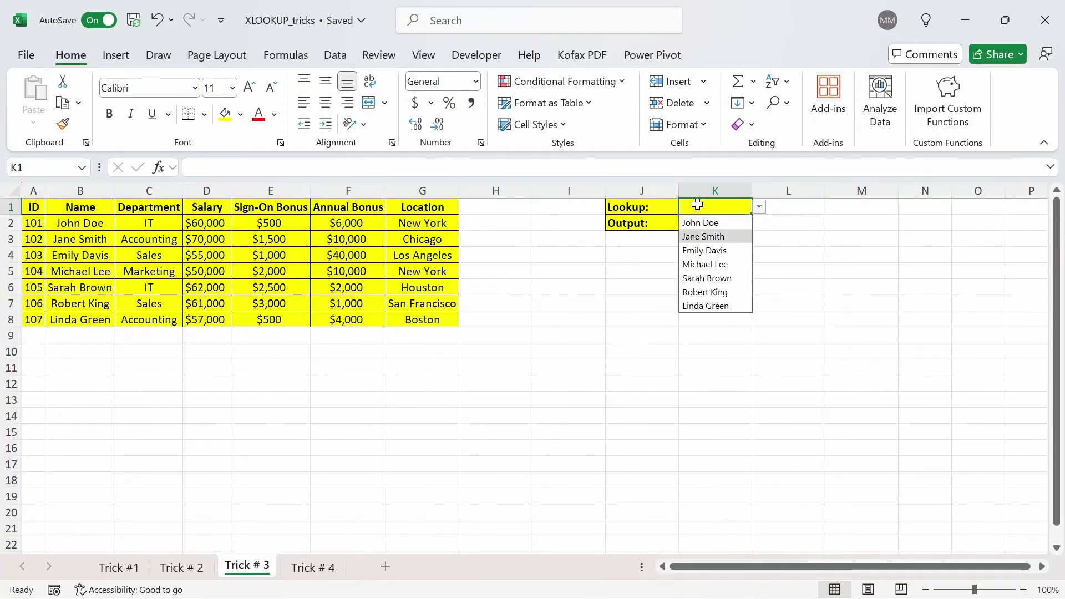
pyautogui.press('Return')
# Start an XLOOKUP formula in K2 with lookup value $K$1 and the Name range $B$2:$B$8 as lookup array
pyautogui.press('Down')
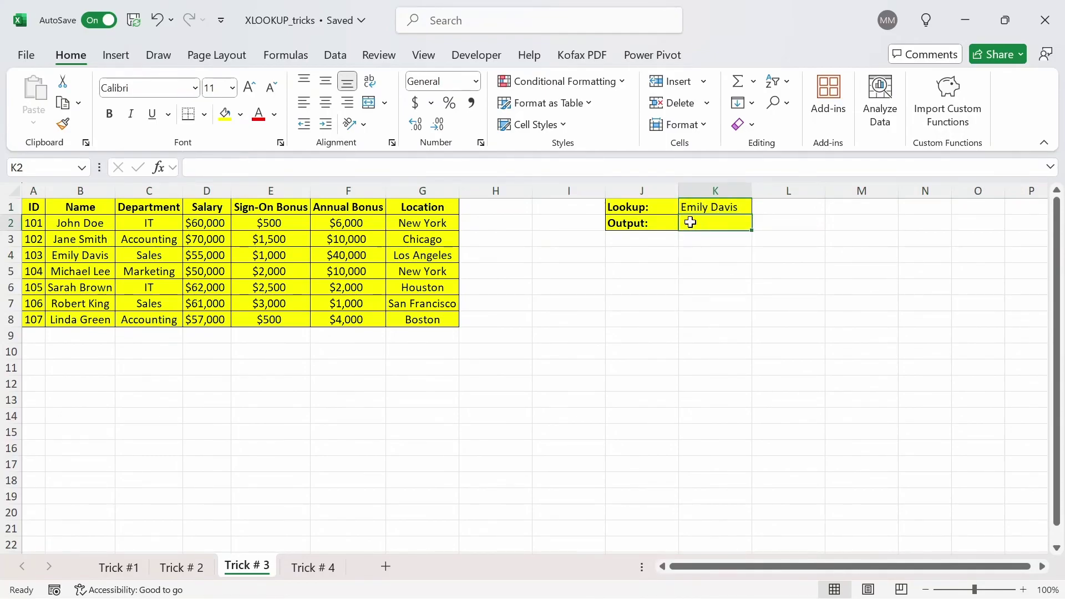
pyautogui.write('=xlo')
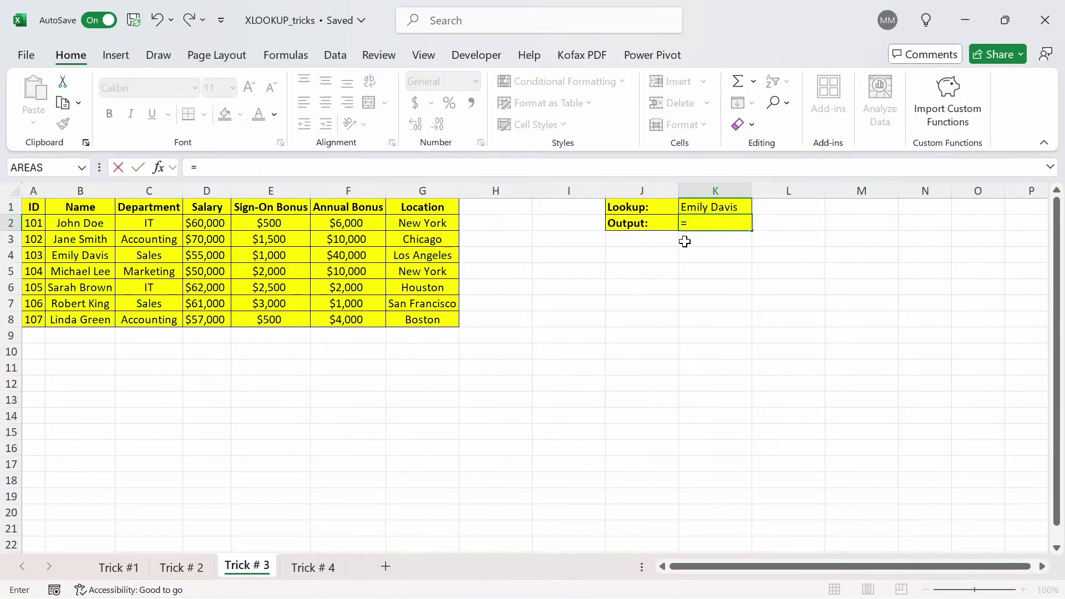
pyautogui.press('Tab')
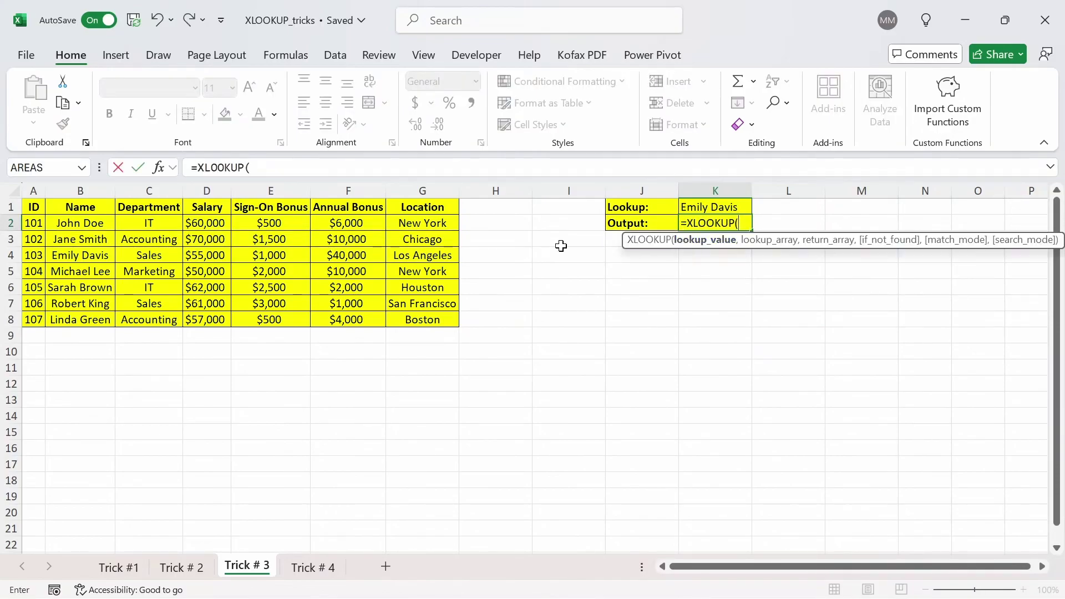
pyautogui.click(716, 205)
pyautogui.press('F4')
pyautogui.write(',')
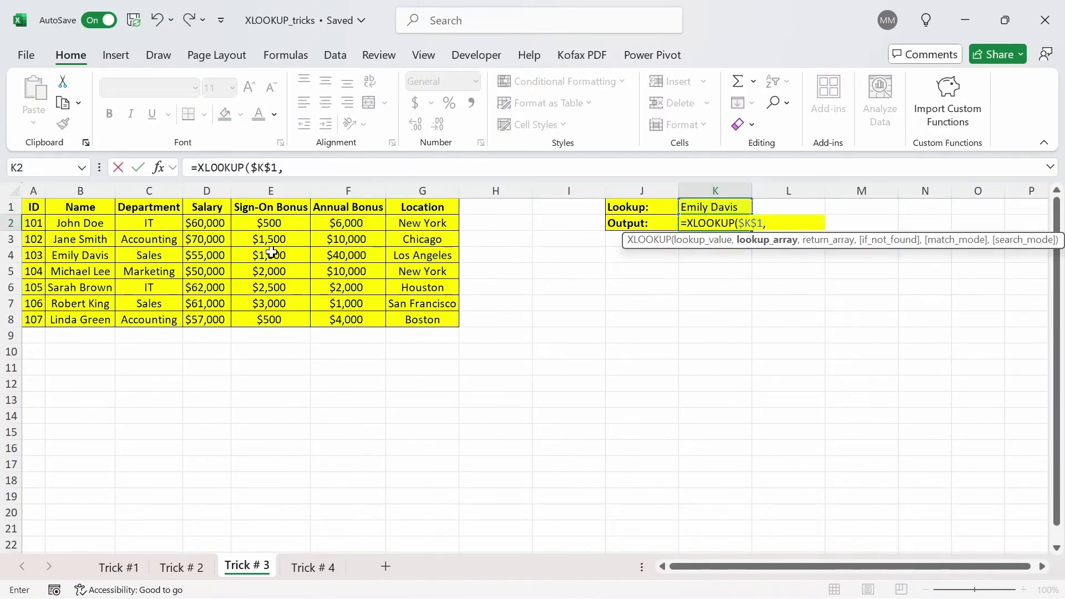
pyautogui.click(91, 224)
pyautogui.hotkey('ctrl', 'shift', 'Down')
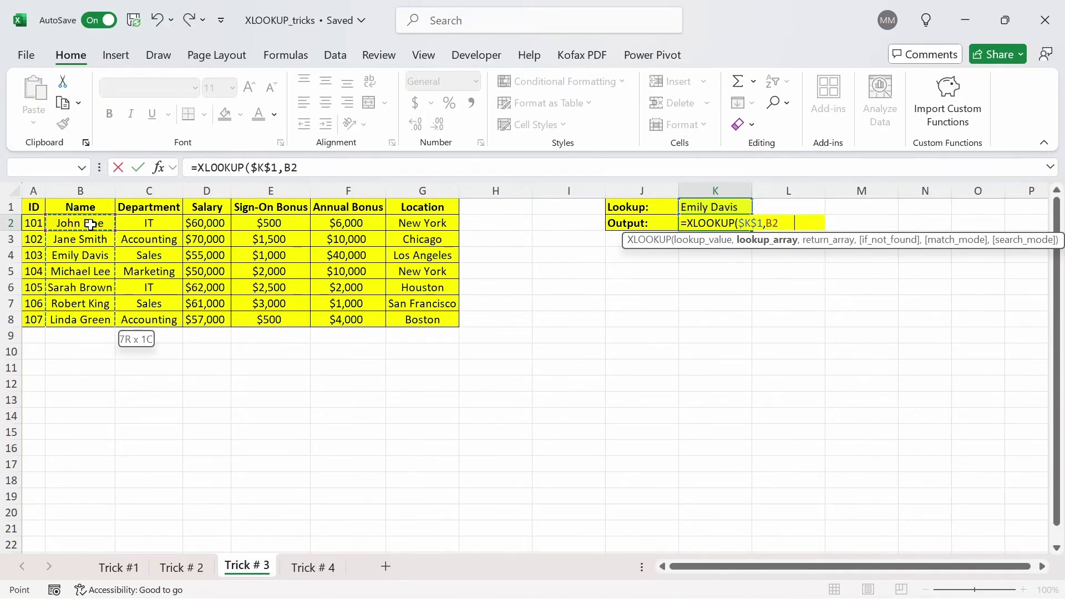
pyautogui.press('F4')
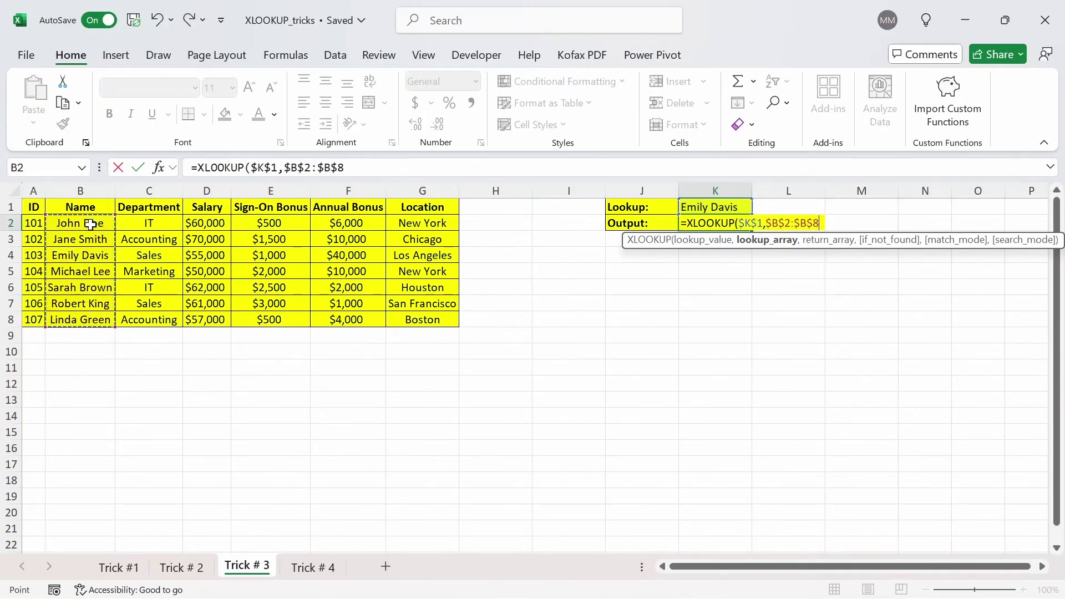
pyautogui.write(',')
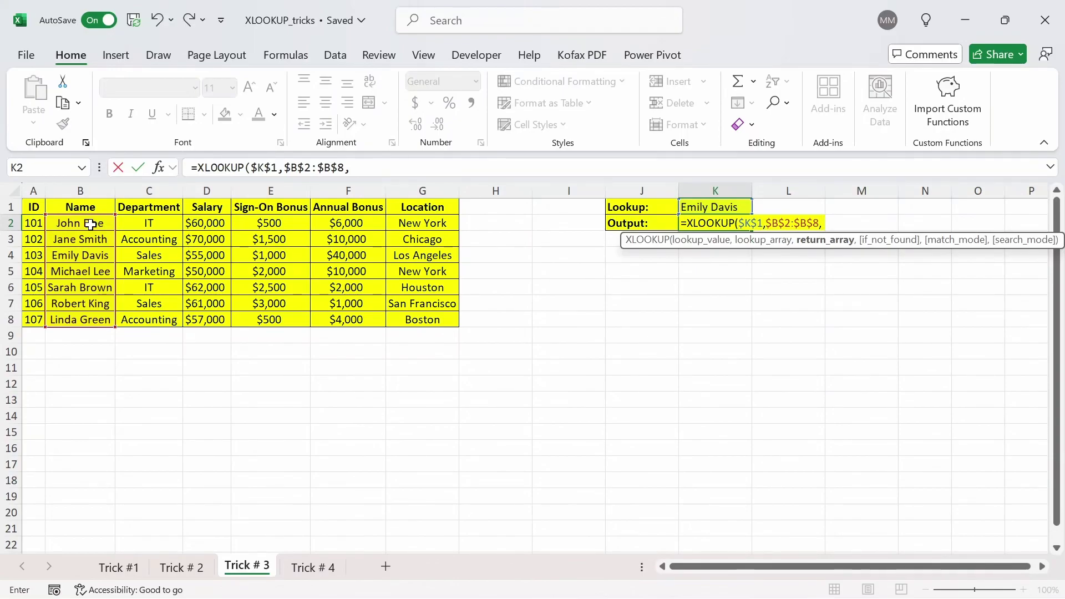
# Complete the K2 formula with the Salary through Annual Bonus range $D$2:$F$8 as return array and "NOPE" if not found
pyautogui.click(216, 223)
pyautogui.press('Up')
pyautogui.press('Down')
pyautogui.hotkey('ctrl', 'shift', 'Down')
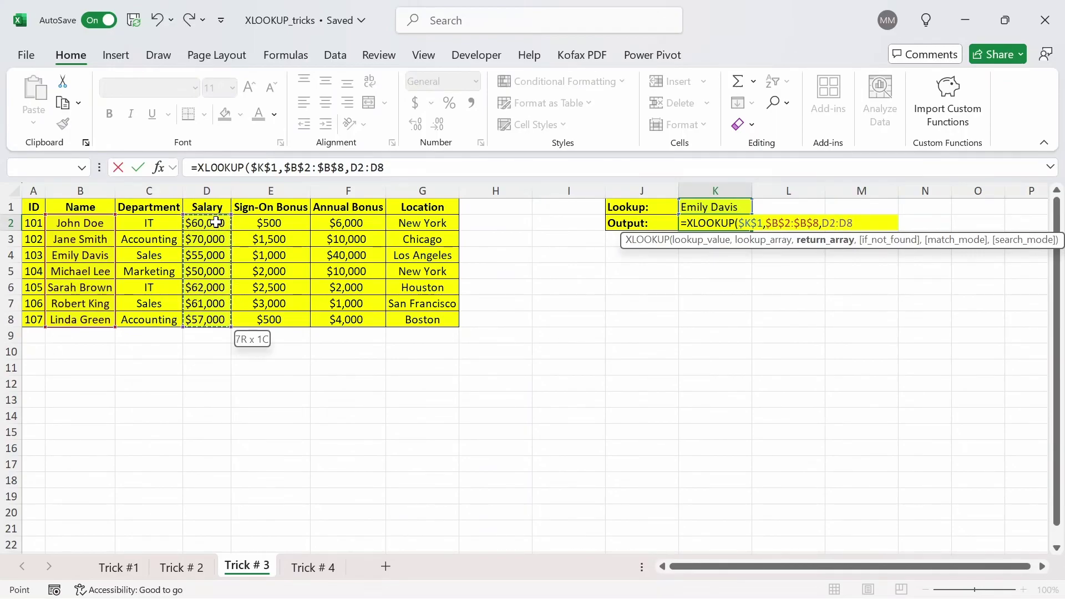
pyautogui.hotkey('shift', 'Right')
pyautogui.hotkey('shift', 'Right')
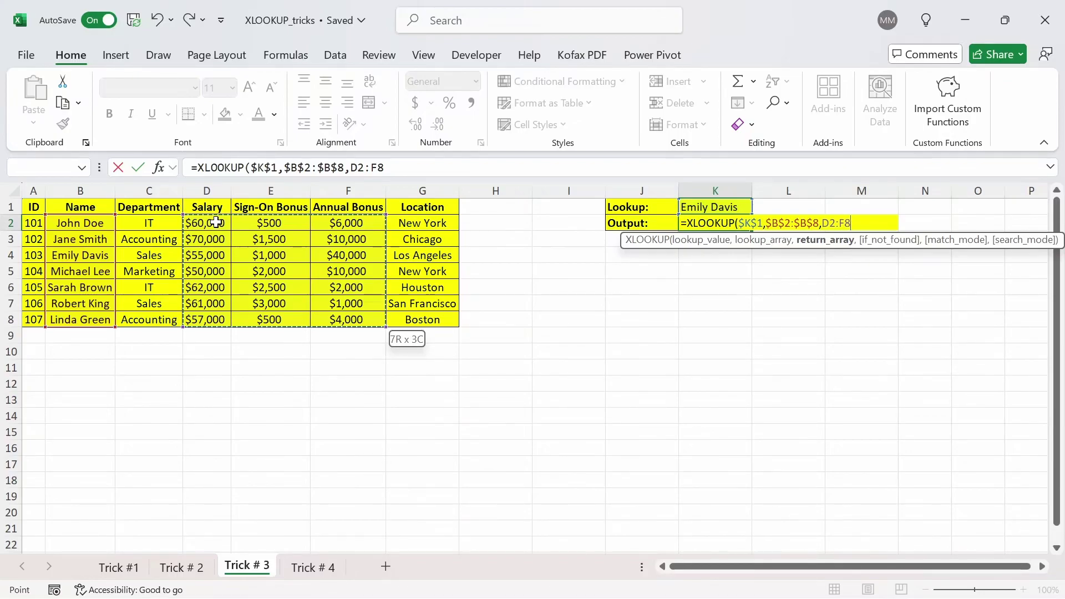
pyautogui.press('F4')
pyautogui.write(',"NOPE")')
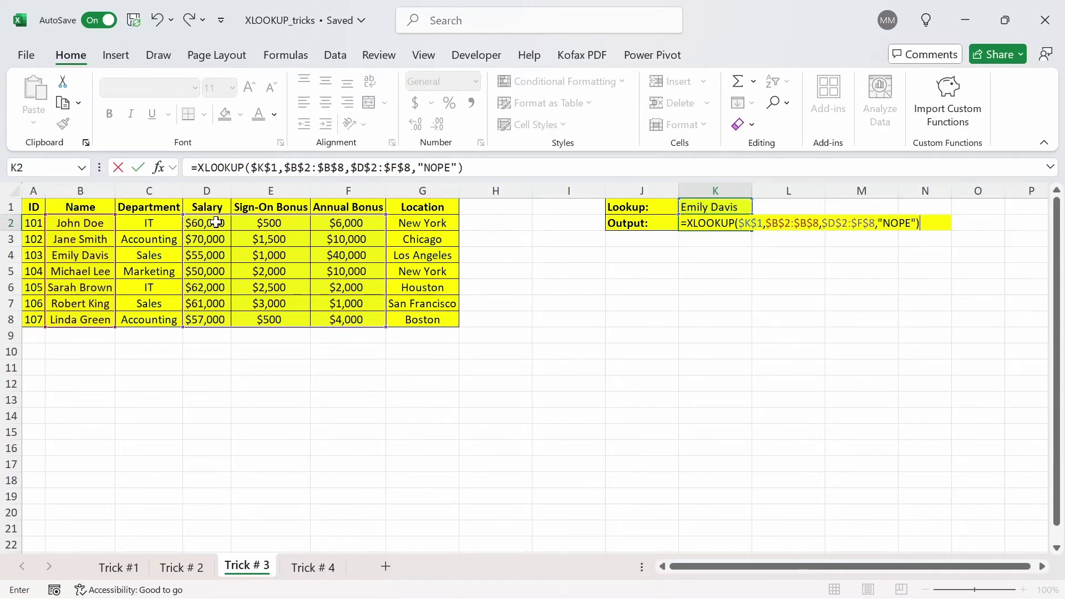
pyautogui.hotkey('ctrl', 'Return')
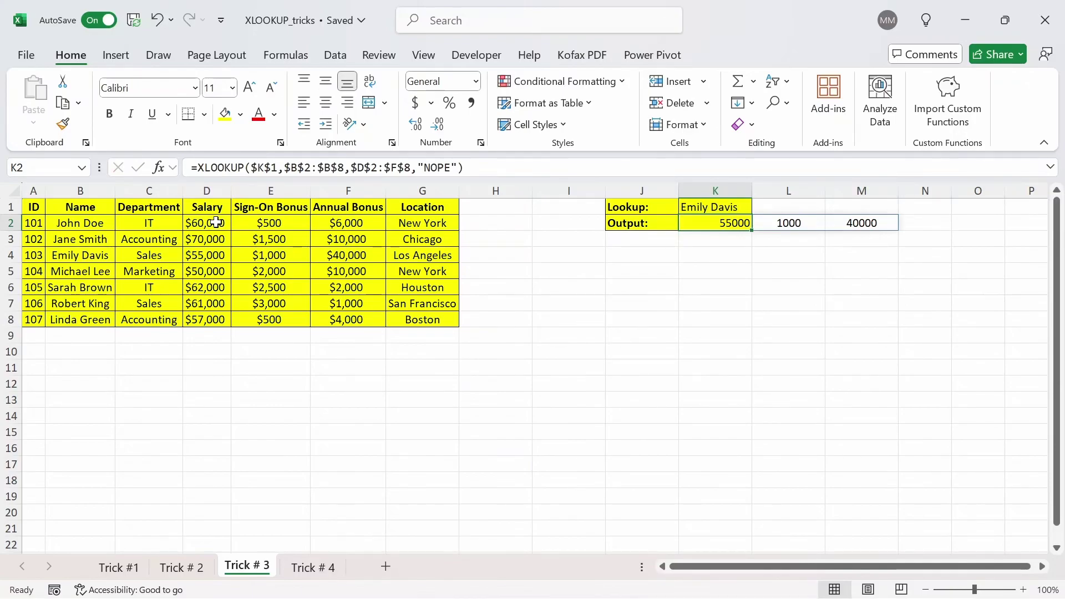
# Wrap the XLOOKUP formula in K2 in SUM to total the salary and both bonuses
pyautogui.press('Right')
pyautogui.press('Right')
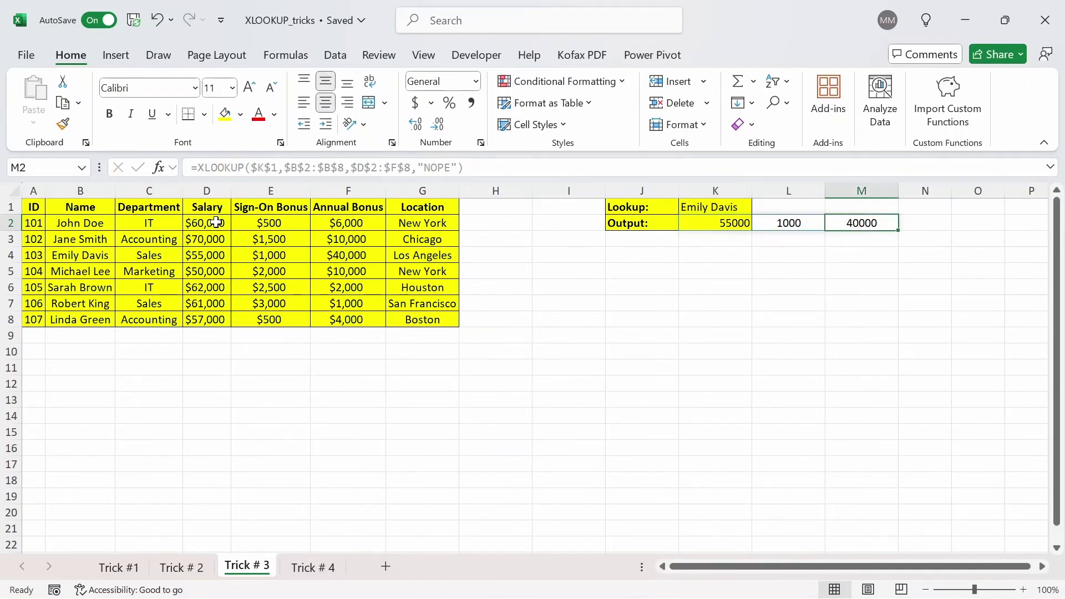
pyautogui.press('Left')
pyautogui.press('Left')
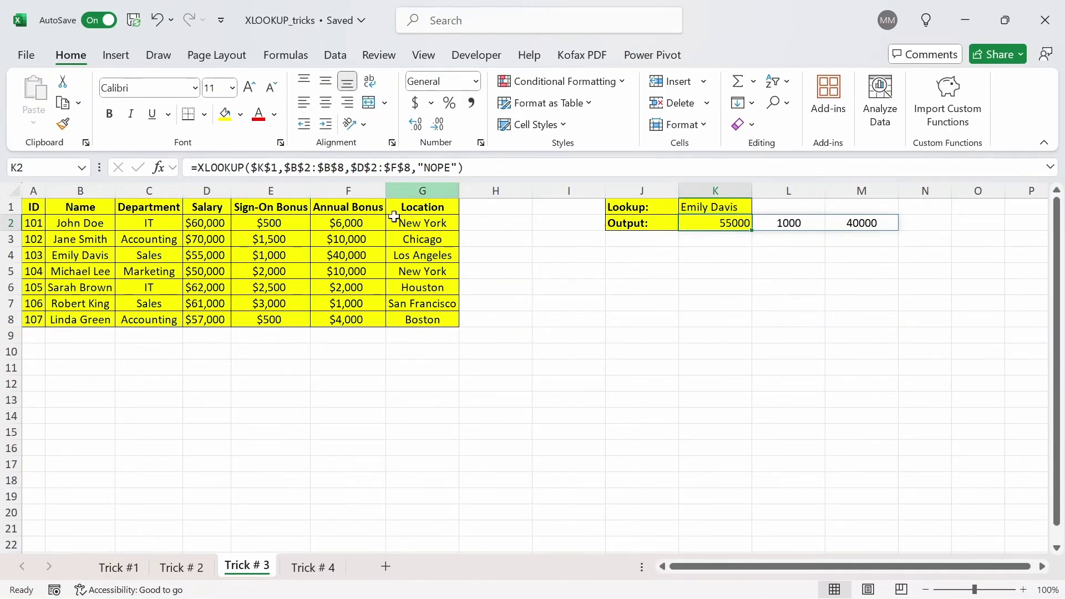
pyautogui.click(197, 168)
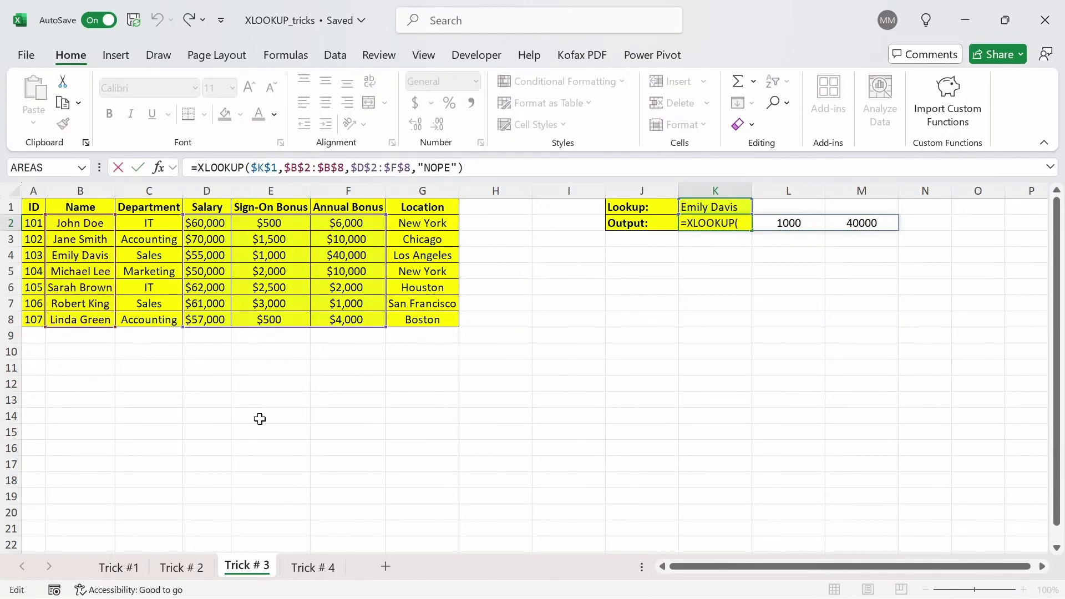
pyautogui.write('SUM(')
pyautogui.press('End')
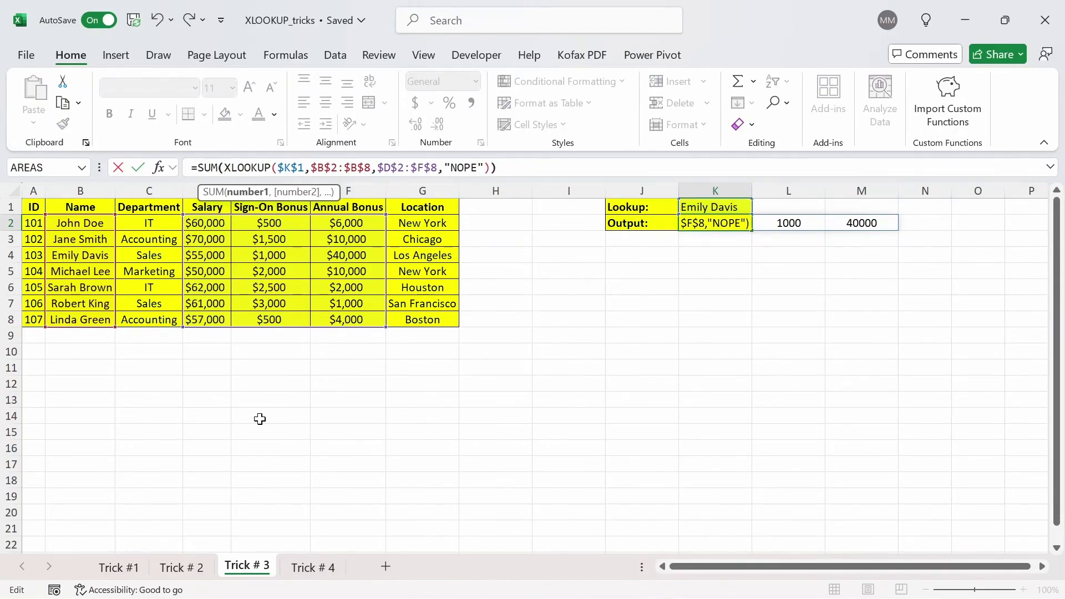
pyautogui.write(')')
pyautogui.hotkey('ctrl', 'Return')
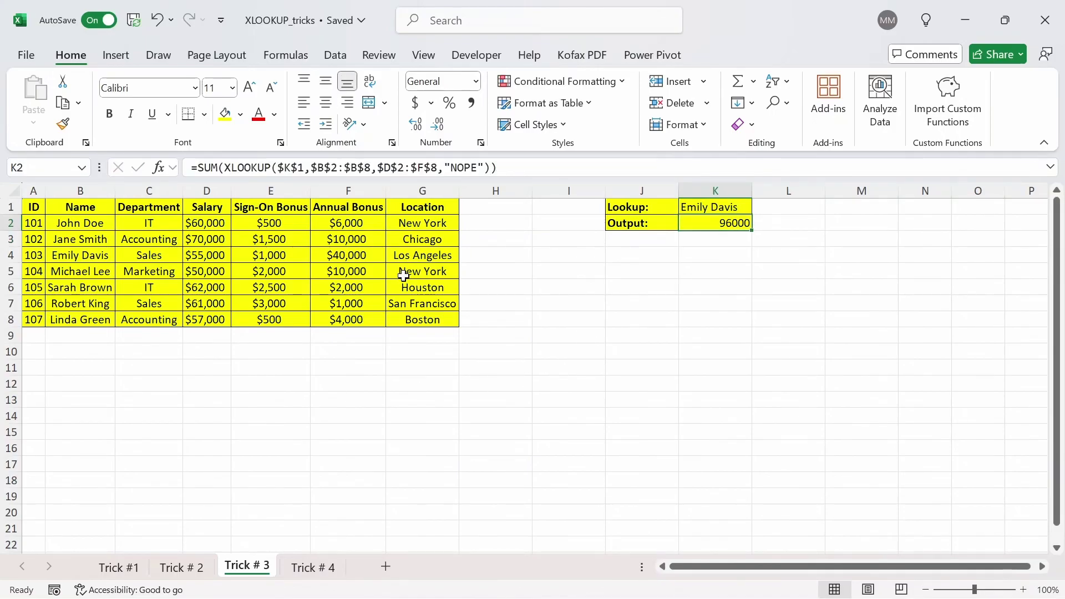
# Change the lookup value in K1 to employee 105's name from the list
pyautogui.moveTo(217, 254); pyautogui.dragTo(312, 247)
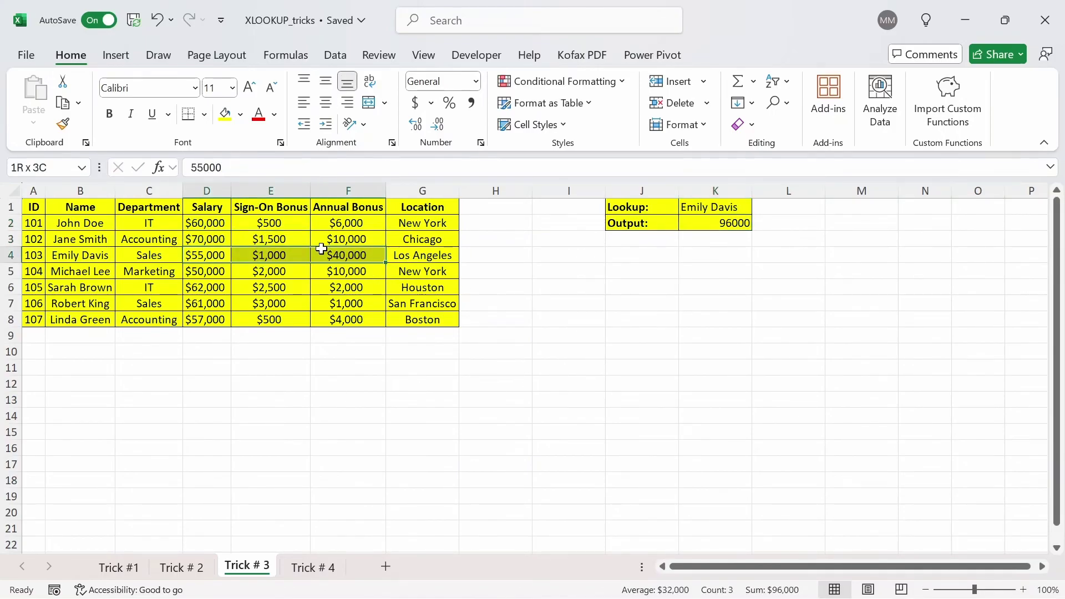
pyautogui.click(714, 222)
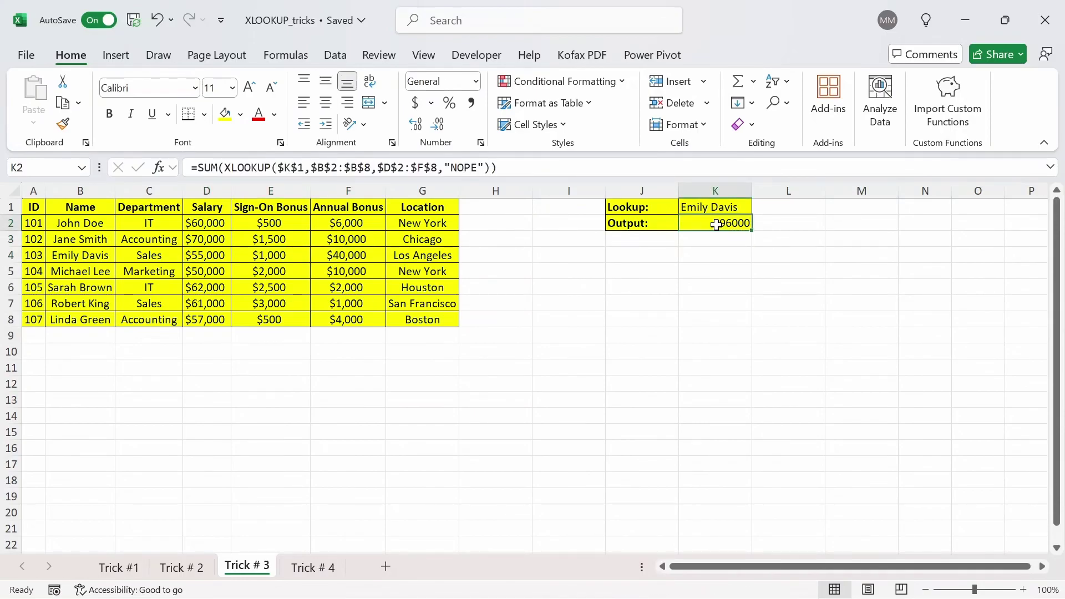
pyautogui.click(723, 209)
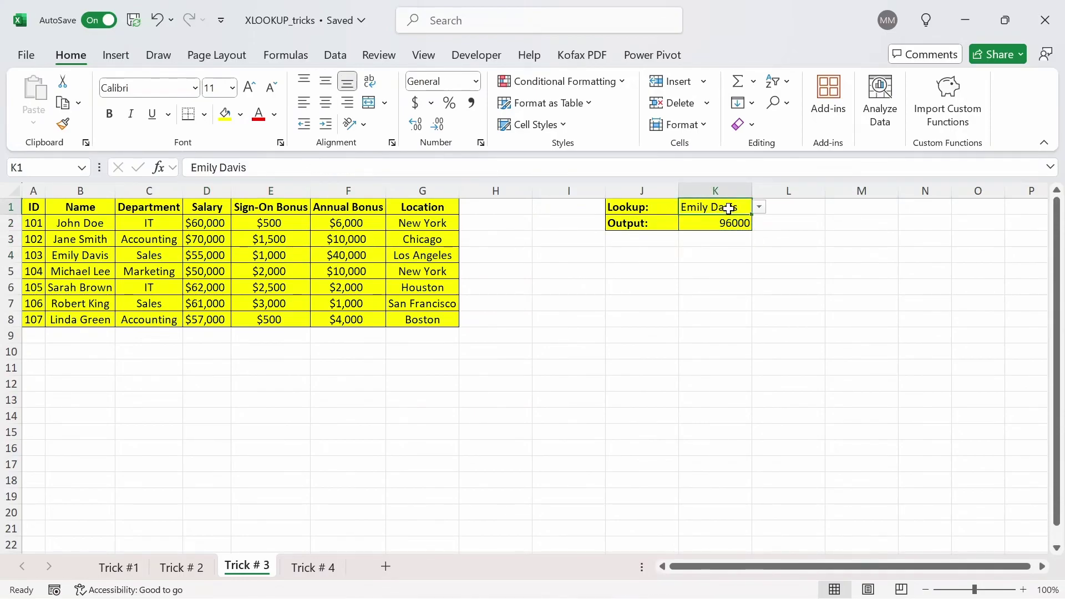
pyautogui.click(759, 208)
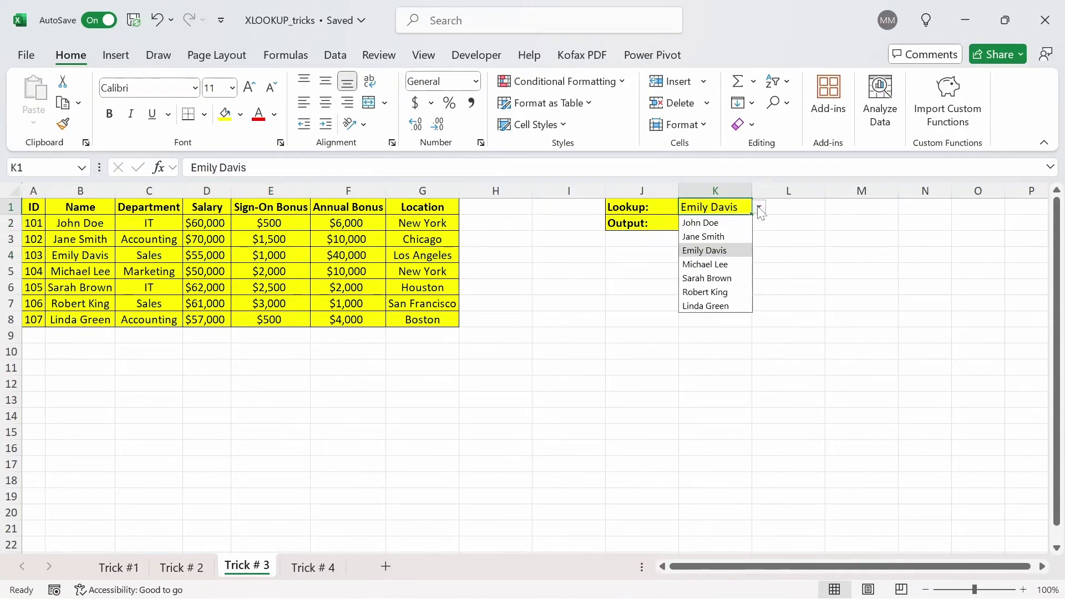
pyautogui.click(723, 280)
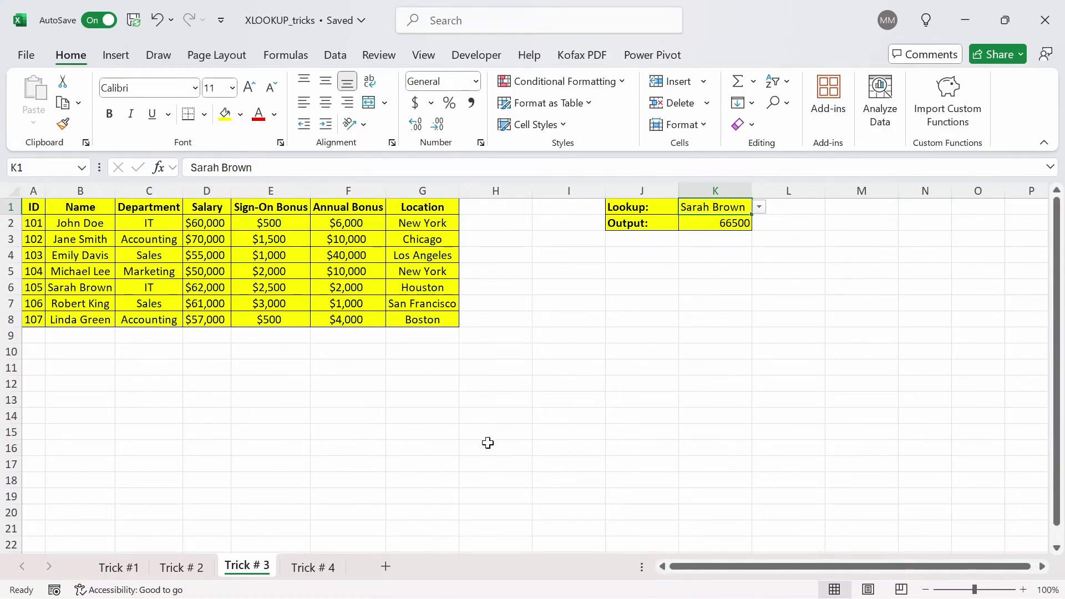
# Open the Trick # 4 sheet and start an XLOOKUP formula in K1 with the lookup value array {106,104}
pyautogui.click(321, 566)
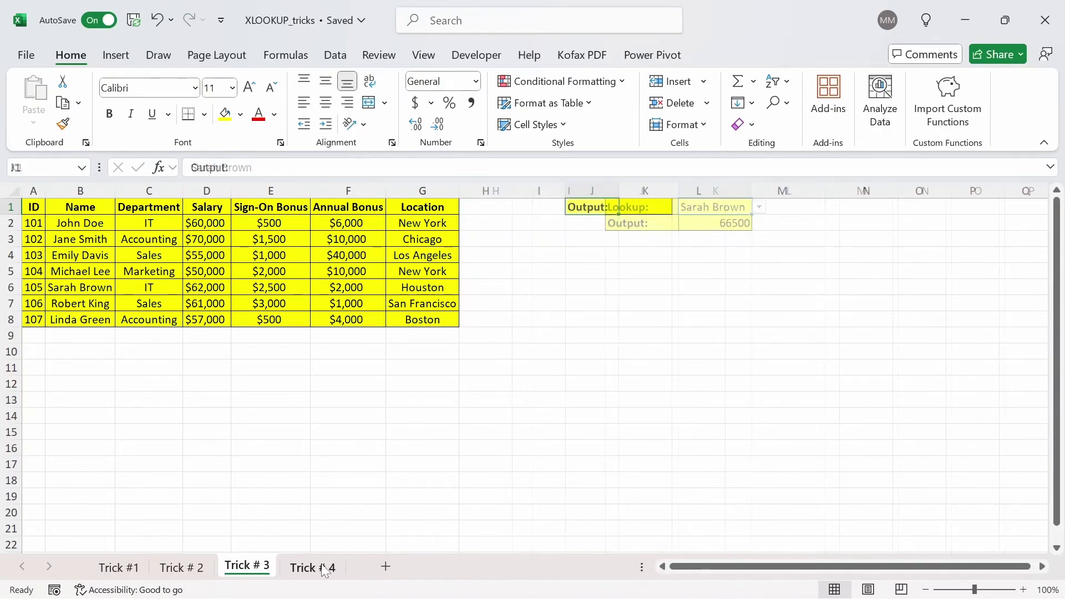
pyautogui.click(649, 207)
pyautogui.write('=x')
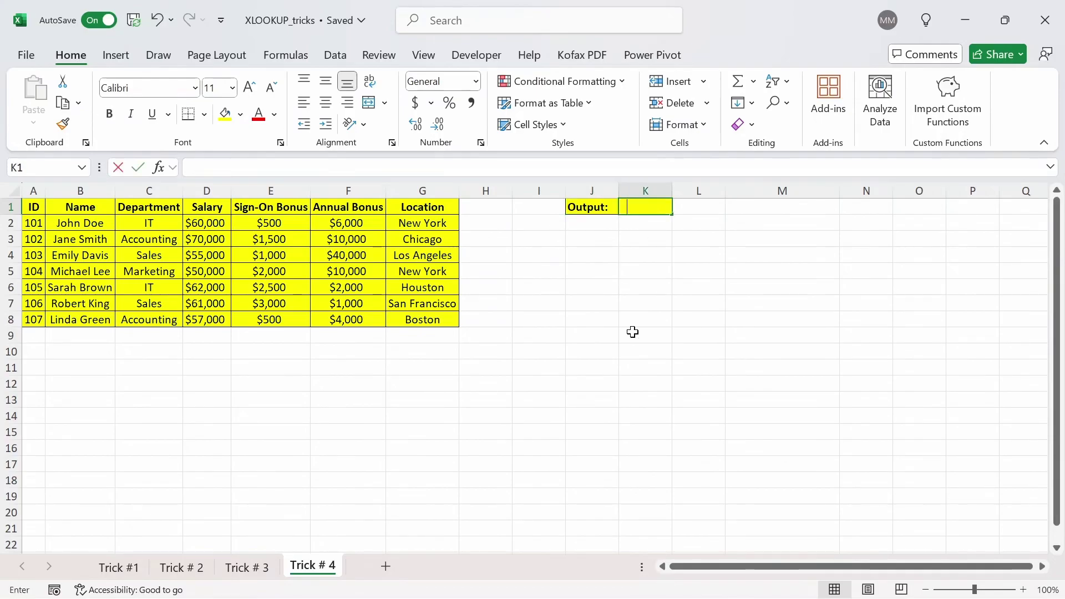
pyautogui.press('Tab')
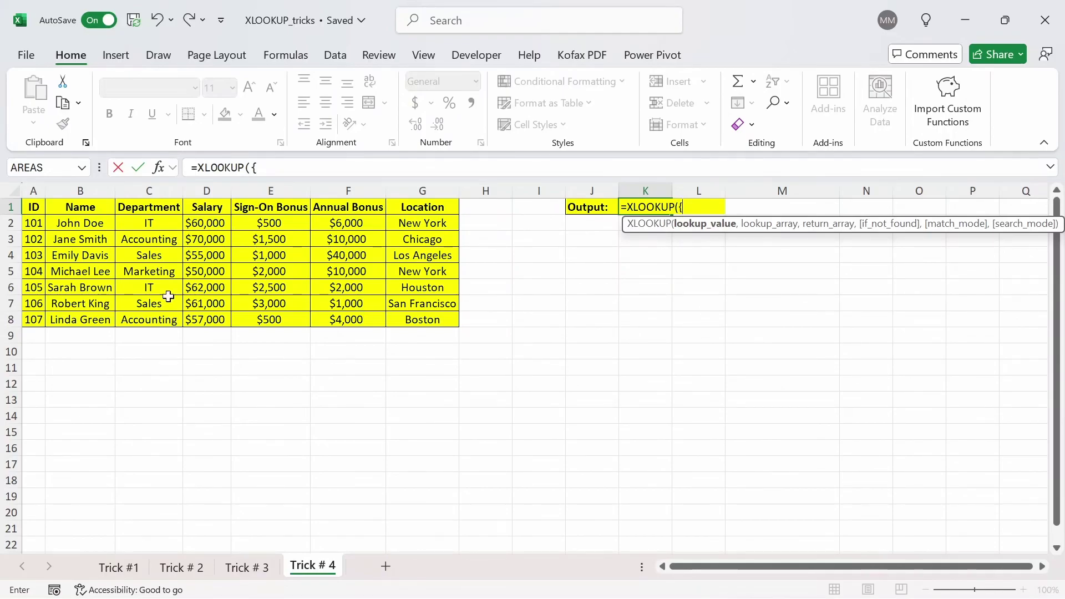
pyautogui.write('{106,')
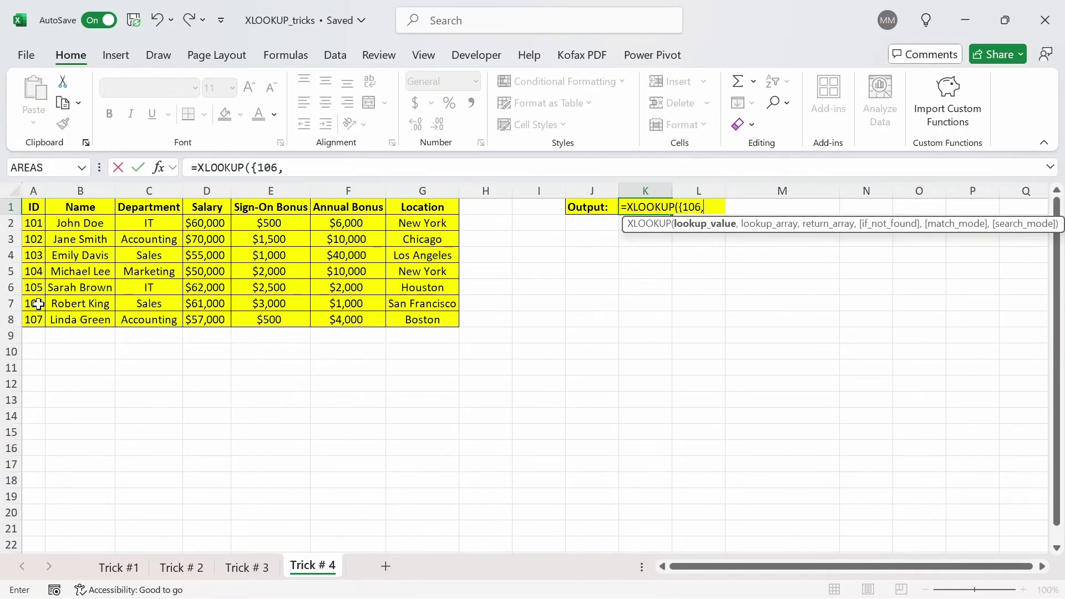
pyautogui.write('104}')
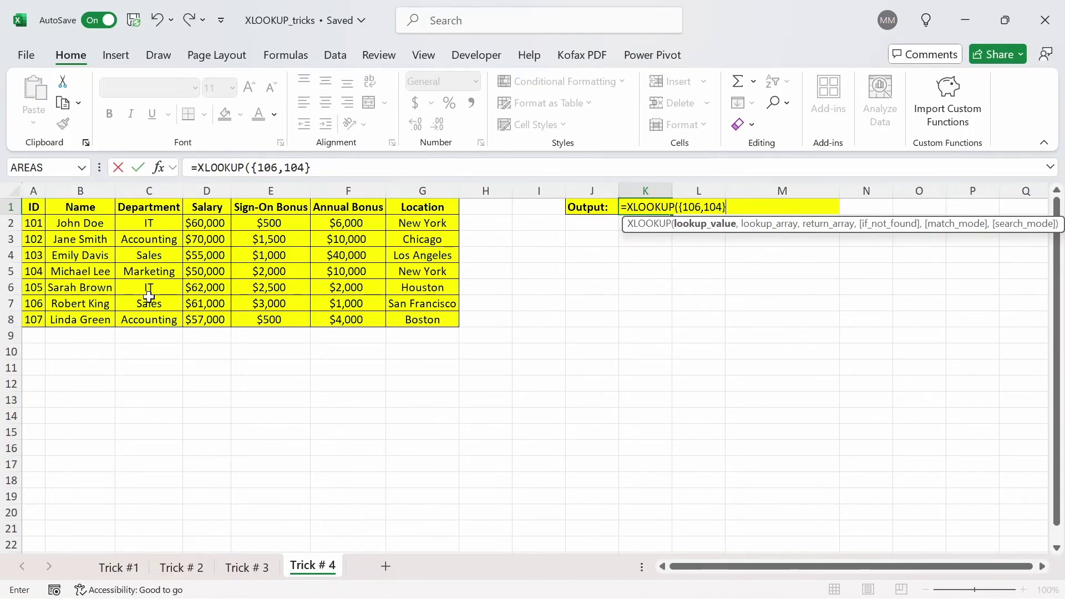
pyautogui.write(',')
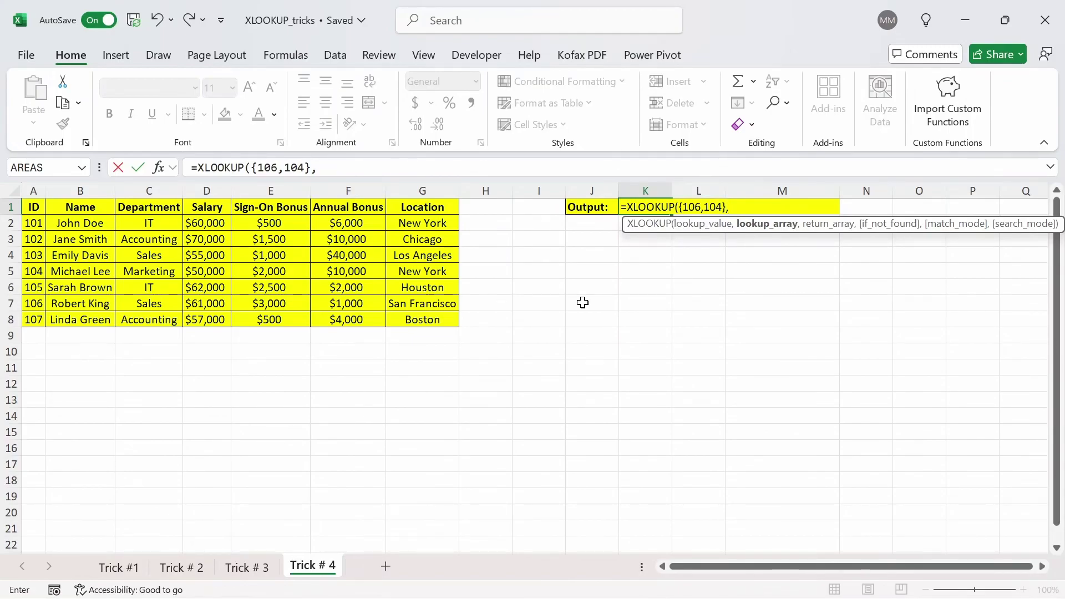
# Complete the K1 formula with lookup array $A$2:$A$8, Department return array $C$2:$C$8 and "NOPE" if not found
pyautogui.click(30, 224)
pyautogui.hotkey('ctrl', 'shift', 'Down')
pyautogui.press('F4')
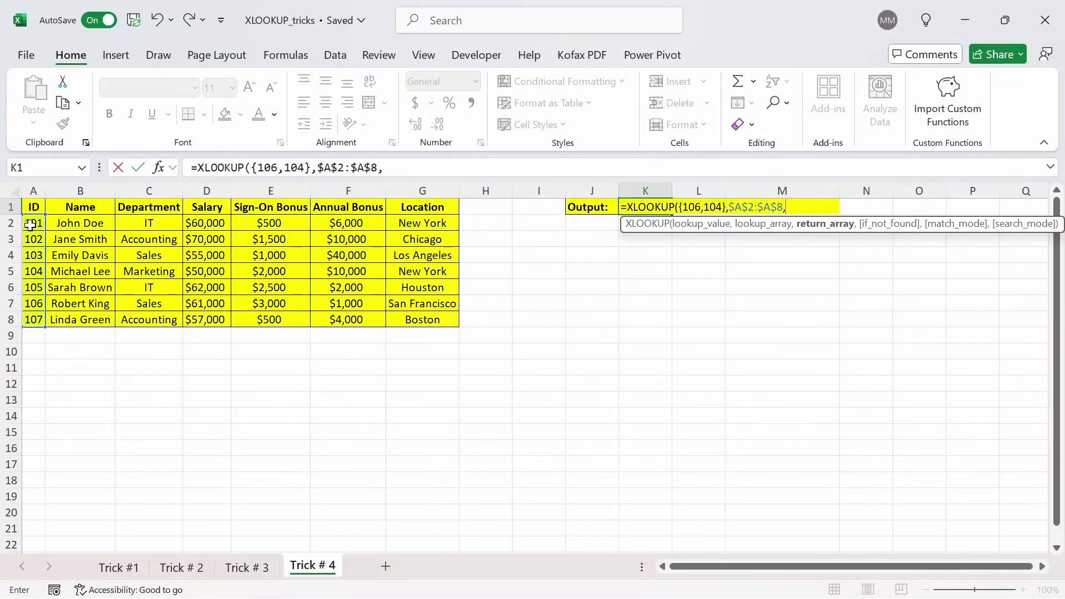
pyautogui.click(158, 224)
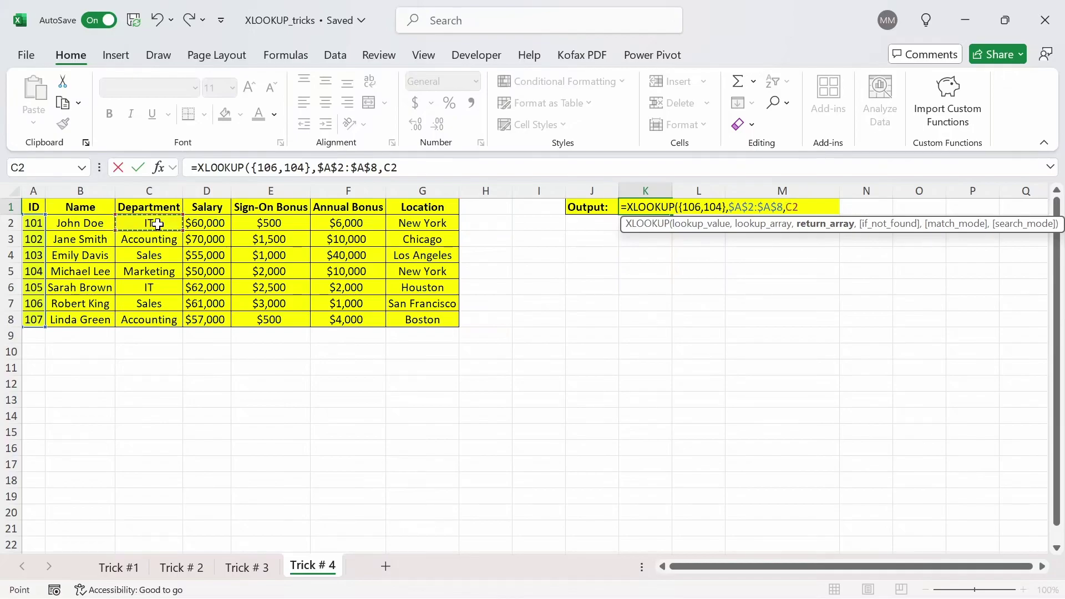
pyautogui.hotkey('ctrl', 'shift', 'Down')
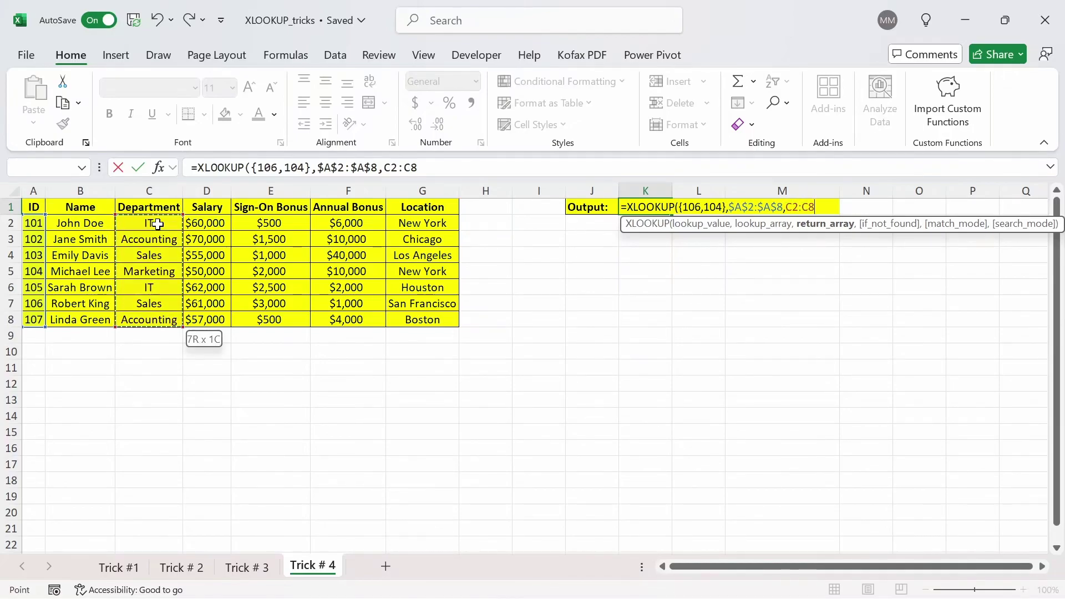
pyautogui.press('F4')
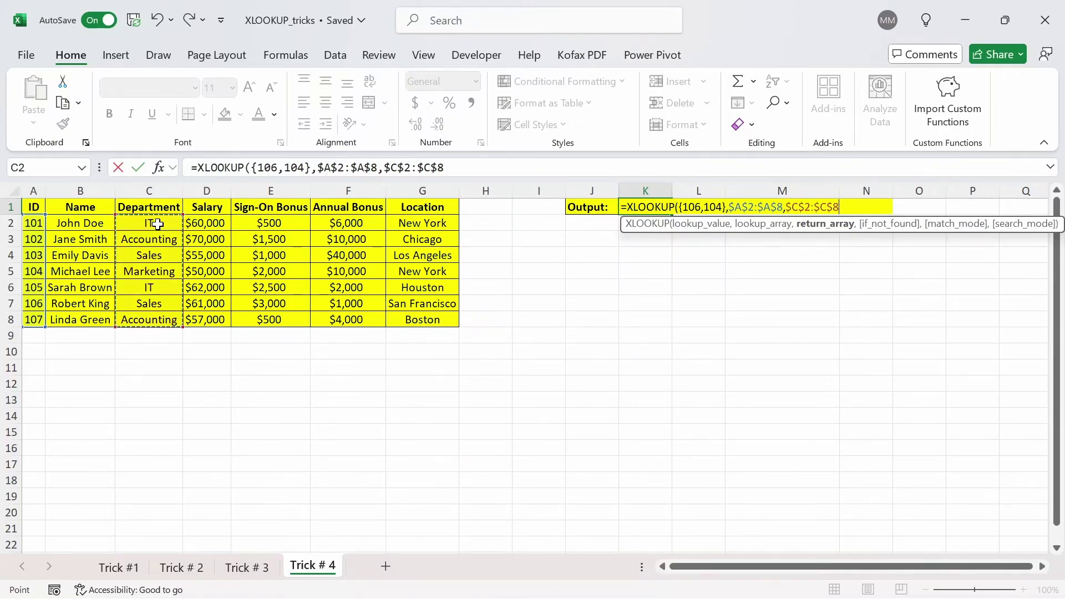
pyautogui.write(',"NOPE")')
pyautogui.press('Return')
pyautogui.press('Up')
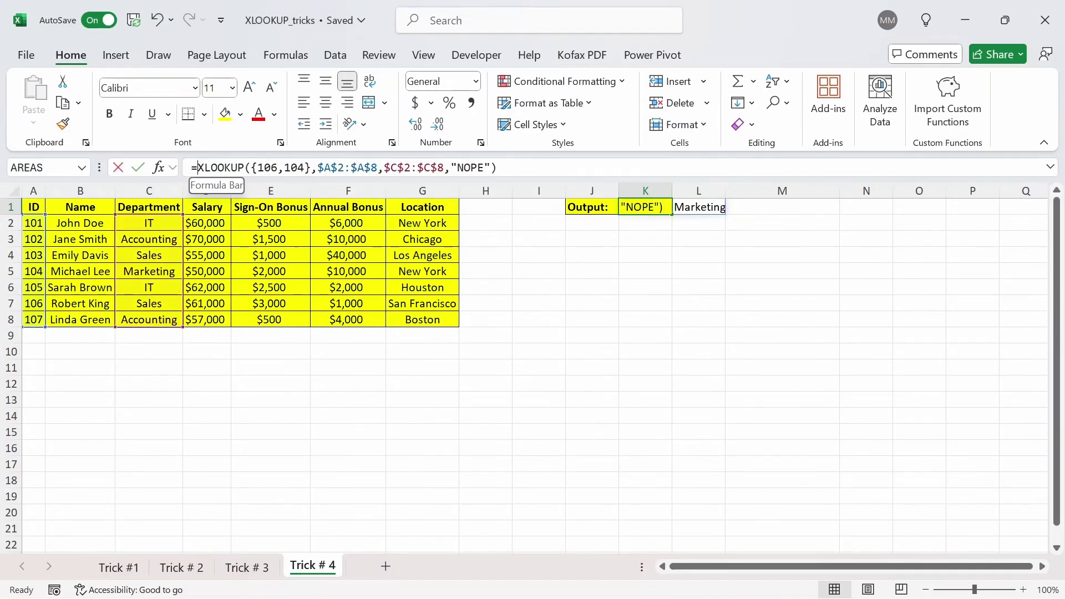
# Wrap the XLOOKUP formula in K1 in TRANSPOSE to list the departments vertically
pyautogui.click(222, 168)
pyautogui.write('TRANSPOSE(')
pyautogui.press('End')
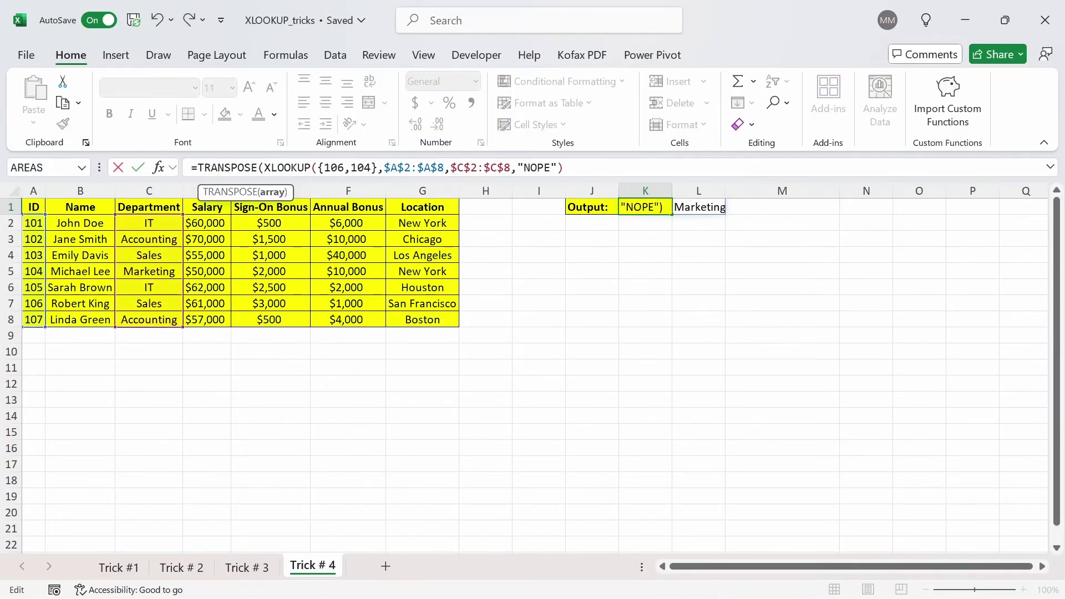
pyautogui.write(')')
pyautogui.press('Return')
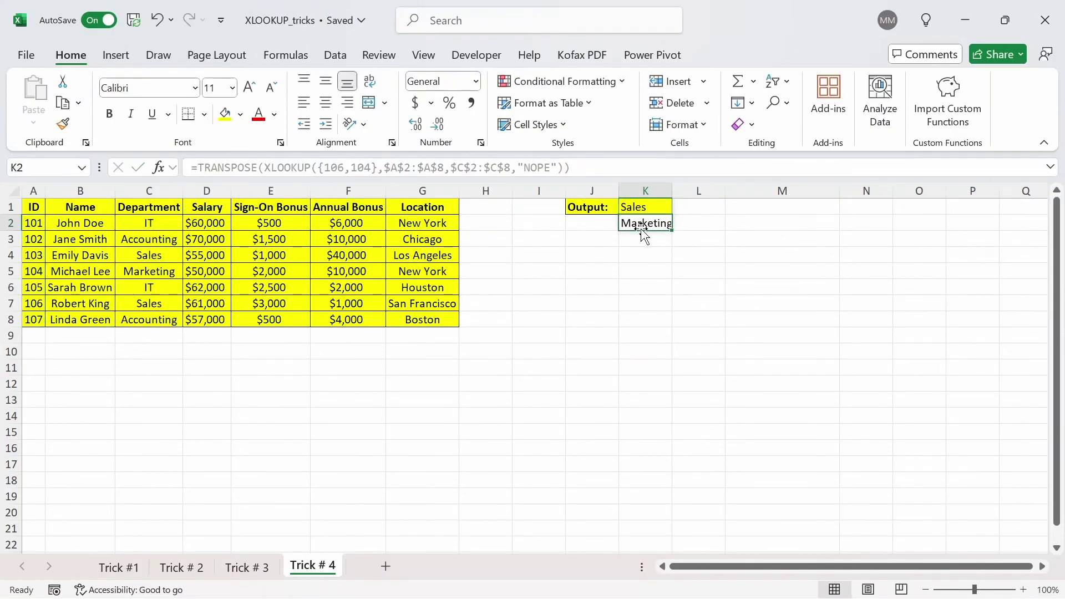